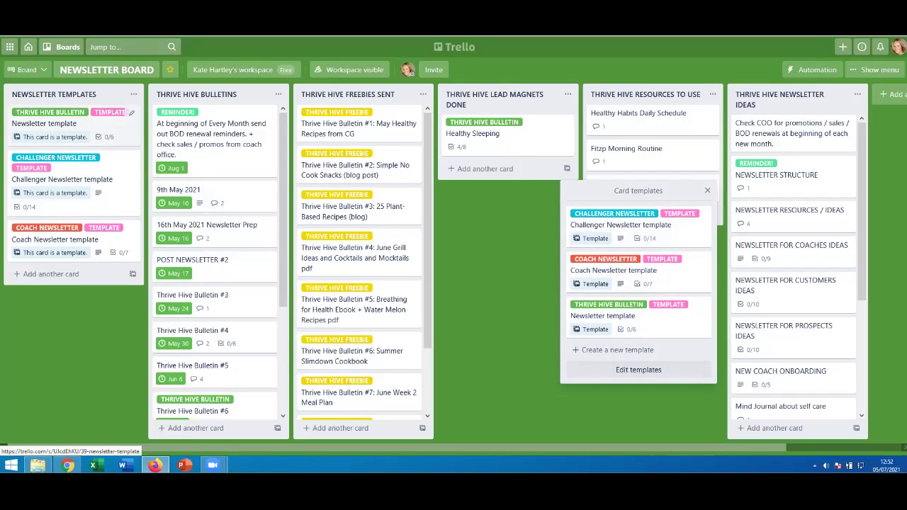
# Step: Open the Newsletter template card and review its labels and checklist, from the IG post item to 'End with a PS'
pyautogui.click(57, 122)
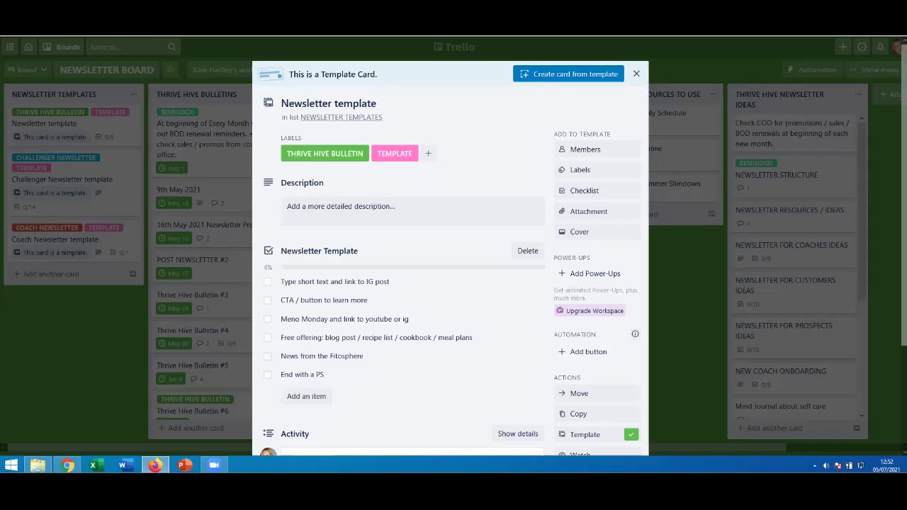
pyautogui.scroll(-4, 439, 152)
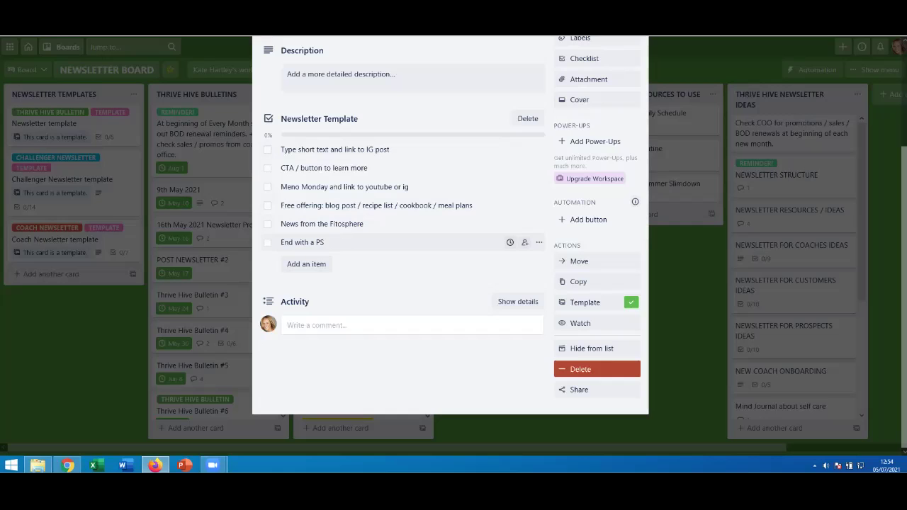
# Step: Cancel an empty new checklist item and bring up the Copy card options for Newsletter template
pyautogui.scroll(1, 397, 223)
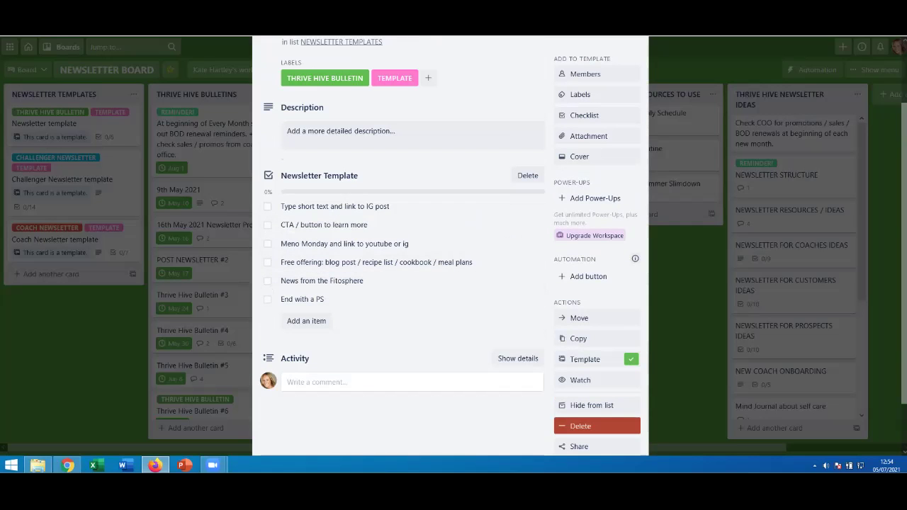
pyautogui.click(306, 321)
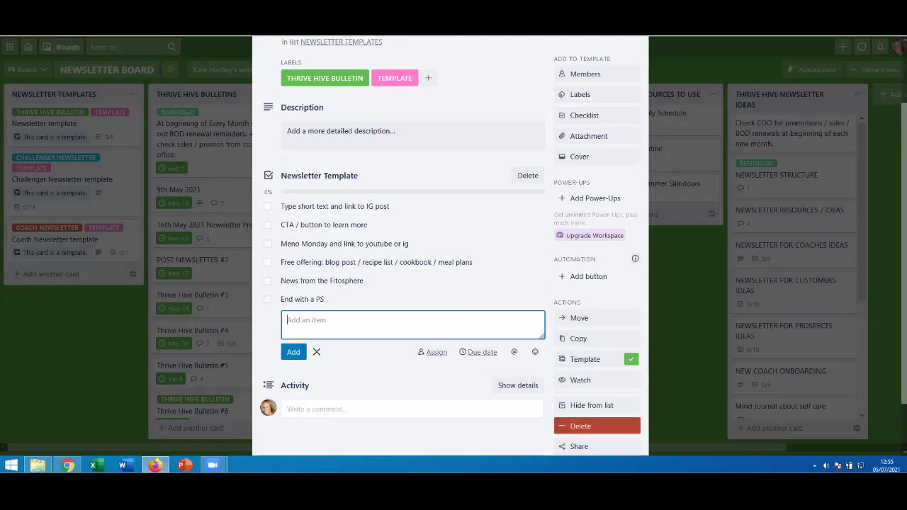
pyautogui.press('Escape')
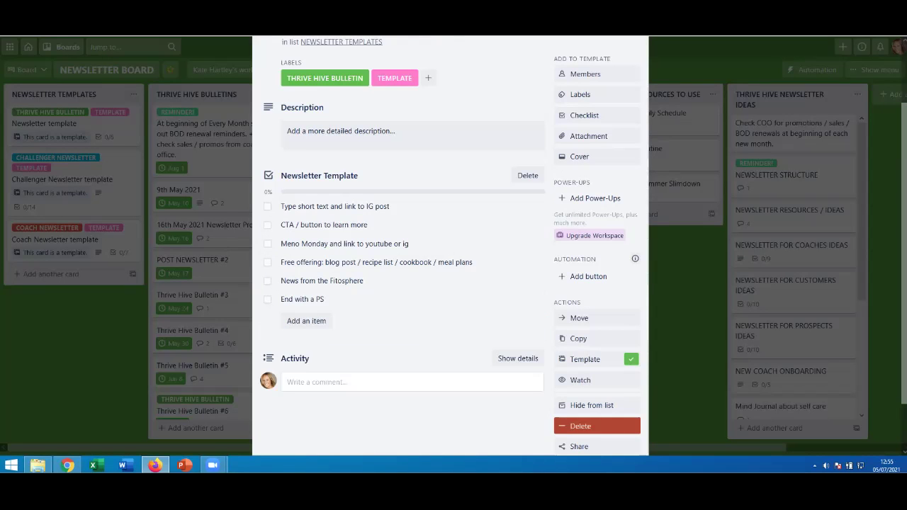
pyautogui.click(595, 339)
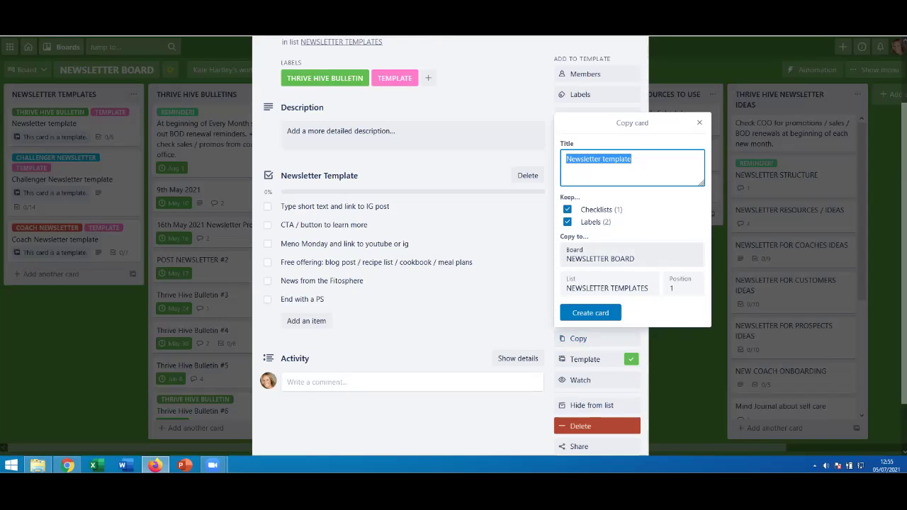
# Step: Copy the Newsletter template card into THRIVE HIVE BULLETINS and return to the board
pyautogui.click(607, 288)
pyautogui.click(588, 319)
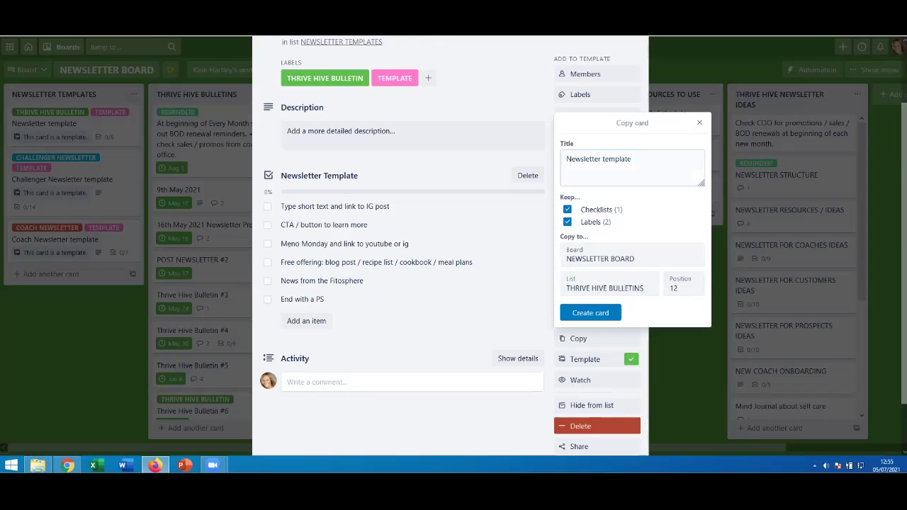
pyautogui.click(590, 314)
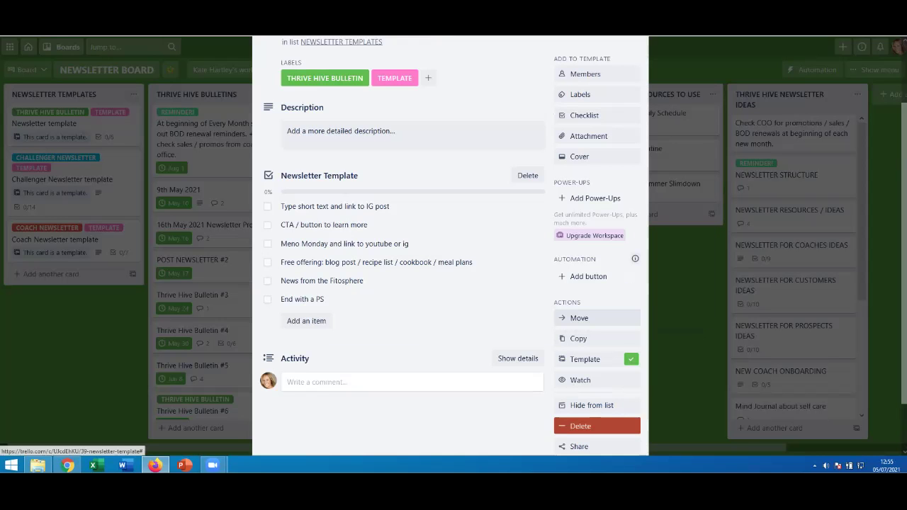
pyautogui.press('Escape')
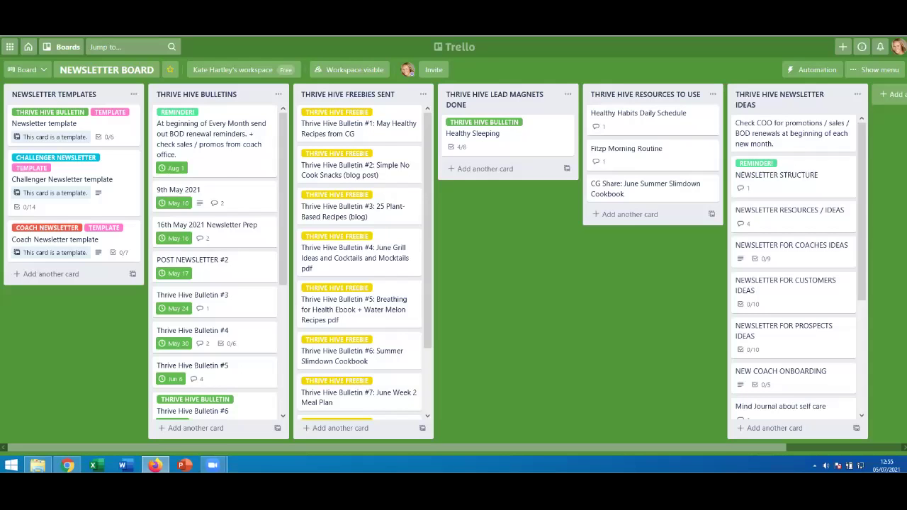
pyautogui.scroll(-3, 213, 318)
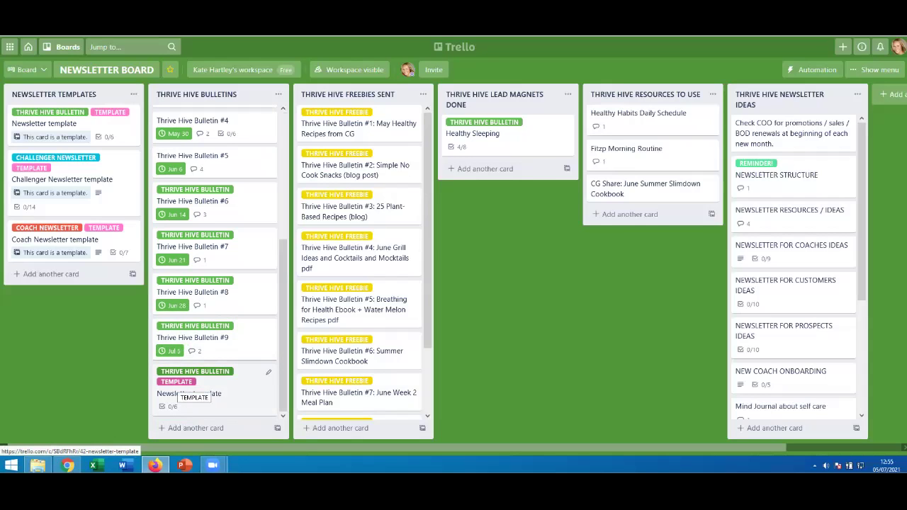
# Step: Remove the TEMPLATE label from the copied card, leaving only THRIVE HIVE BULLETIN
pyautogui.click(190, 392)
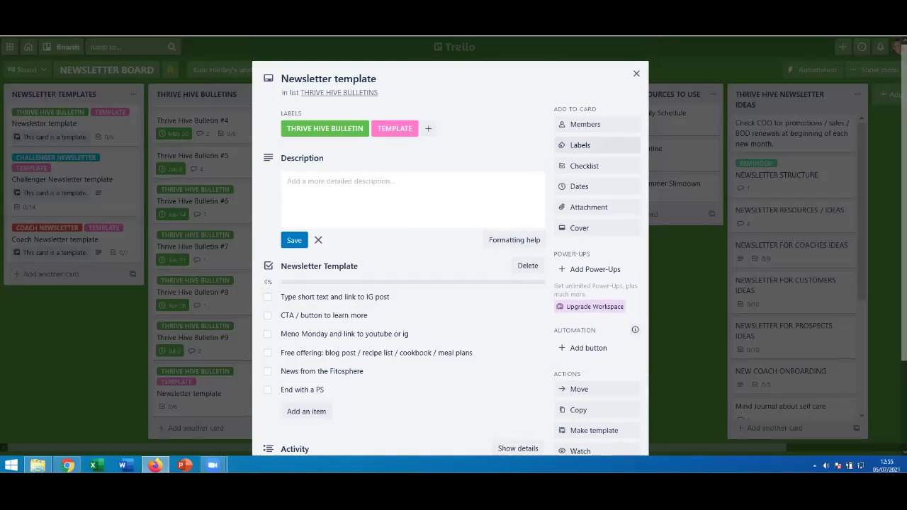
pyautogui.click(580, 145)
pyautogui.click(623, 282)
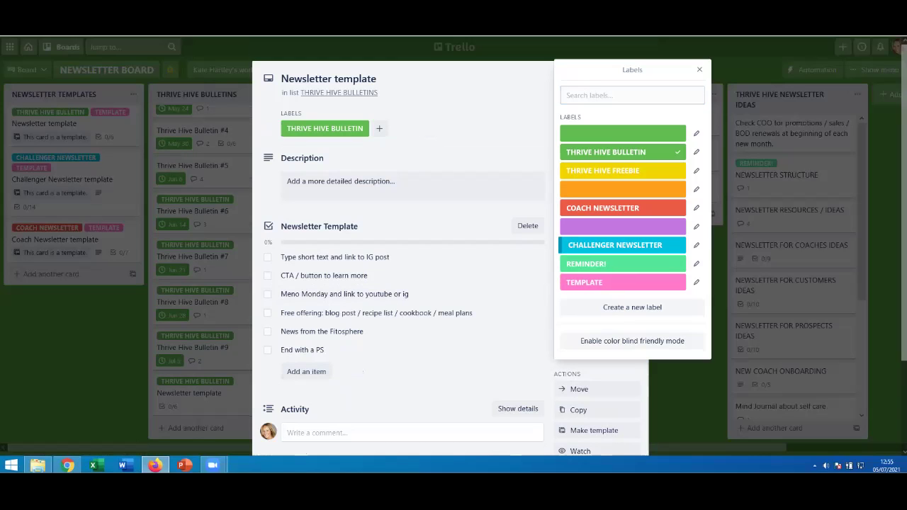
pyautogui.scroll(-2, 397, 283)
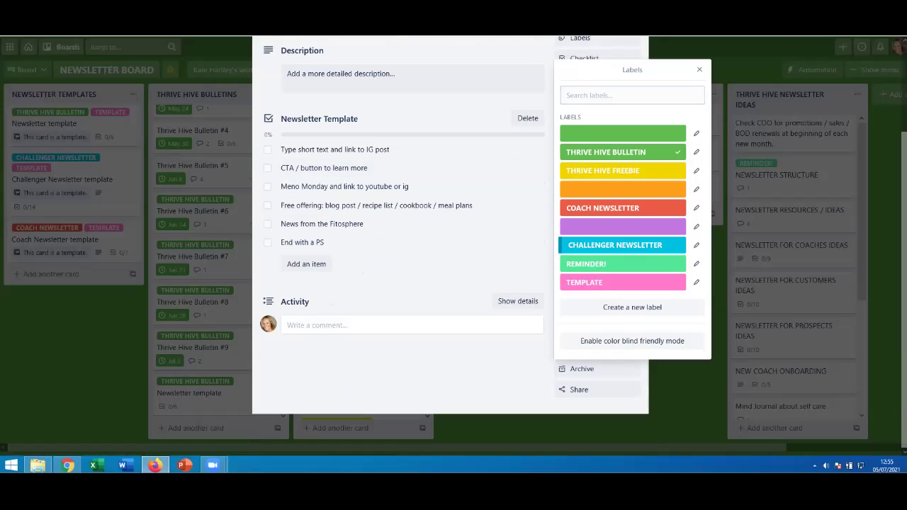
pyautogui.press('Escape')
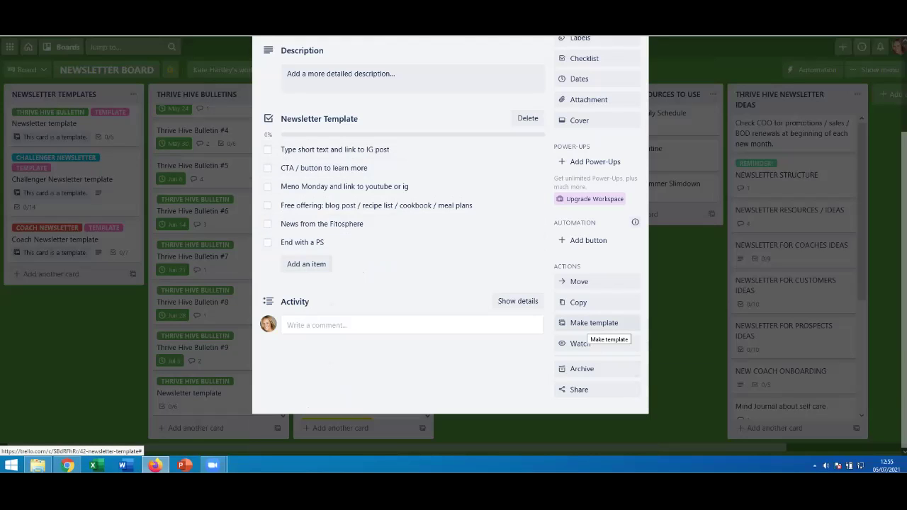
pyautogui.scroll(3, 589, 333)
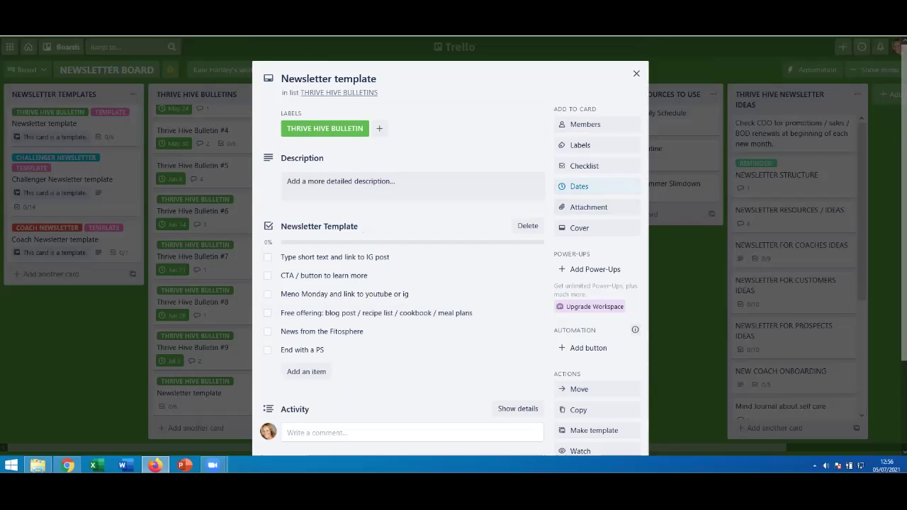
# Step: Set the copied card's due date to Jul 11 and close the card
pyautogui.click(588, 186)
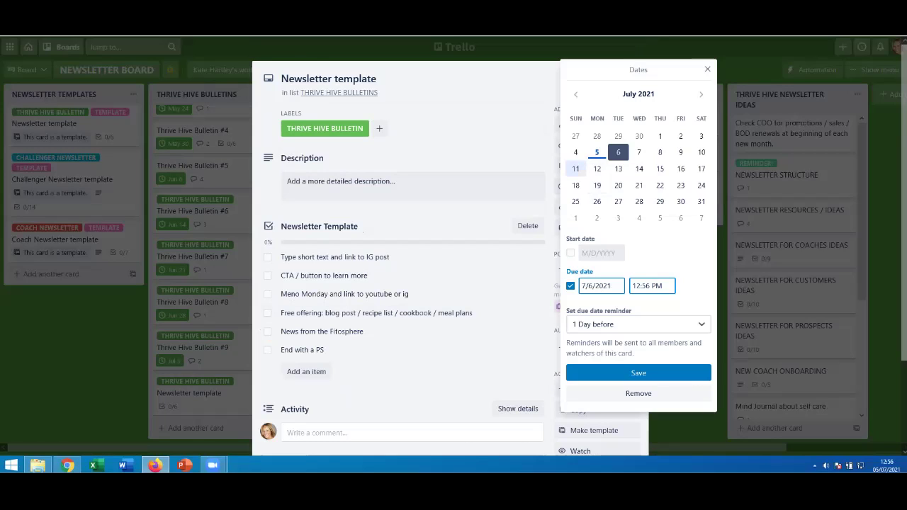
pyautogui.click(576, 169)
pyautogui.click(638, 373)
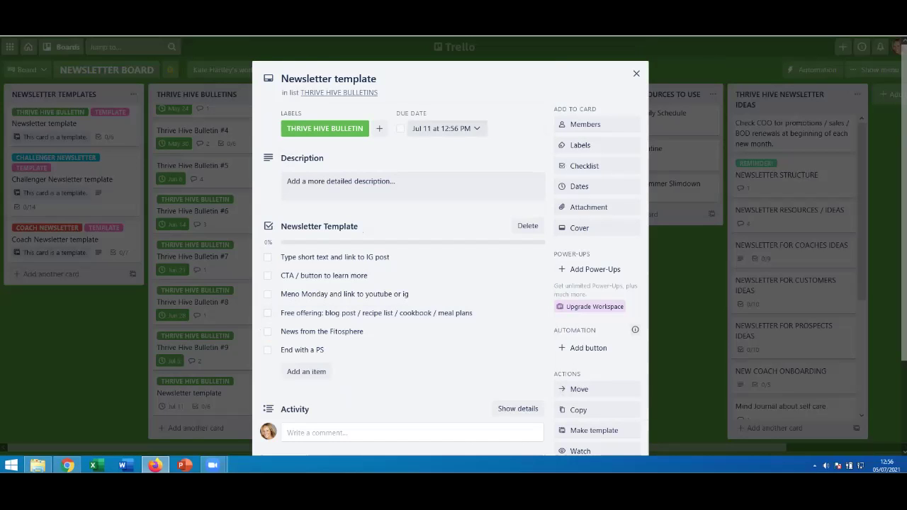
pyautogui.press('Escape')
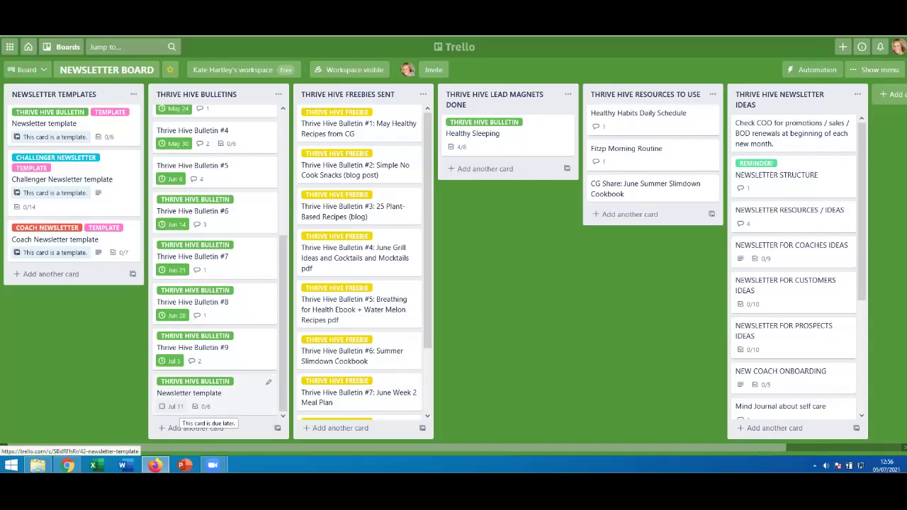
# Step: Mark the Jul 11 due date complete and start a new template titled DAILY HEALTHY HABITS
pyautogui.click(170, 407)
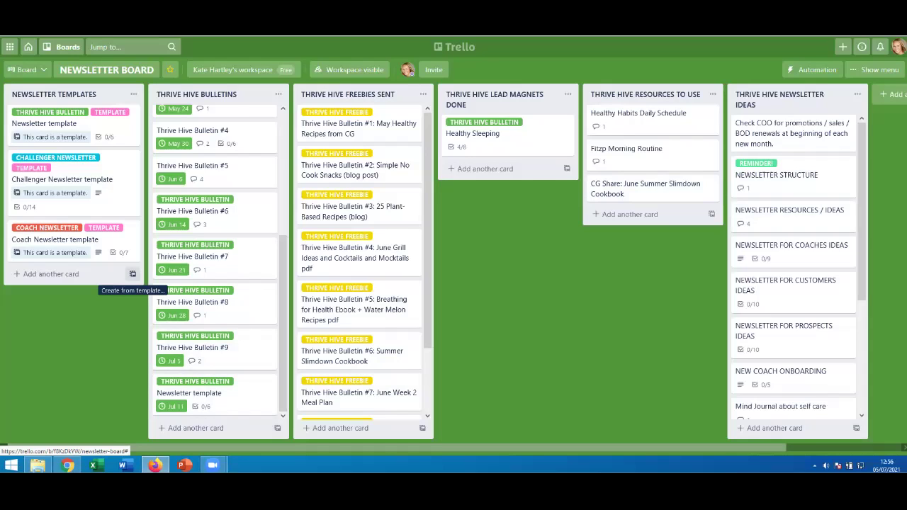
pyautogui.click(133, 274)
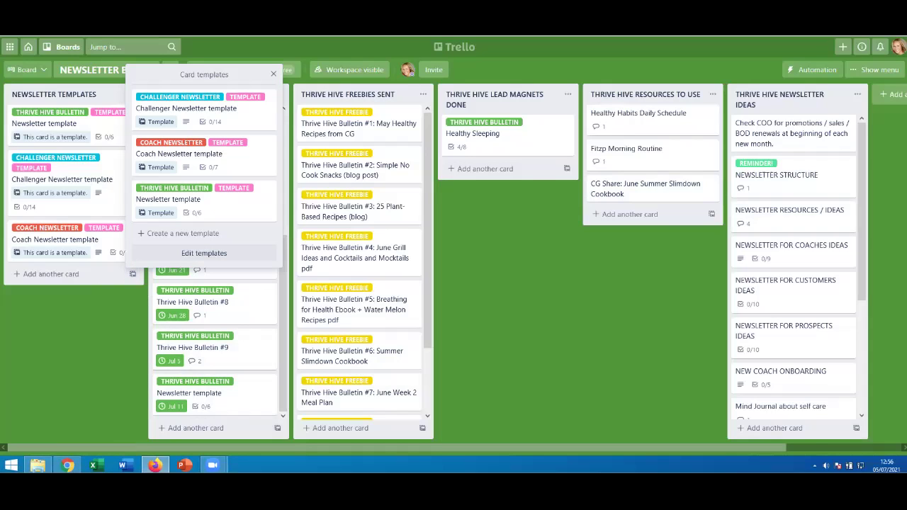
pyautogui.click(183, 233)
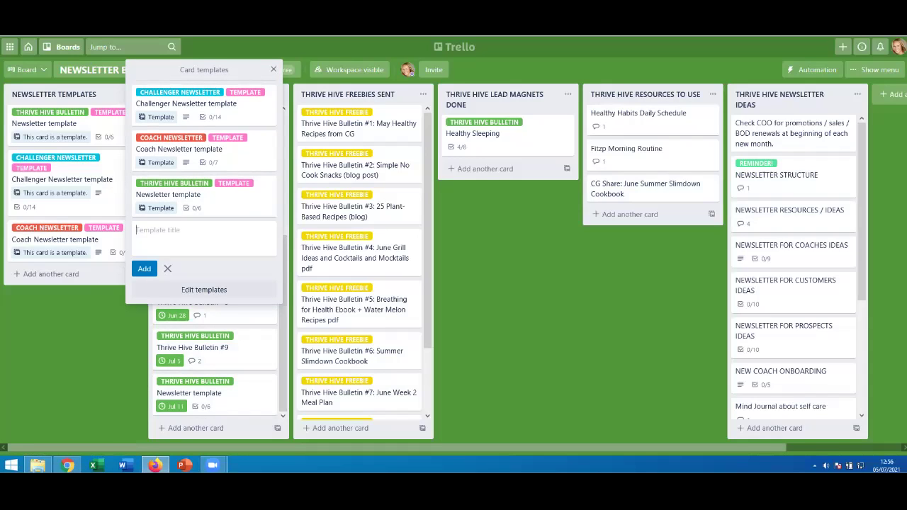
pyautogui.write('New')
pyautogui.press('BackSpace')
pyautogui.press('BackSpace')
pyautogui.press('BackSpace')
pyautogui.write('DAILY HEALTHY HABITS')
# Step: Add the DAILY HEALTHY HABITS template, label it green 'DAILY HEALTHY HABITS TEMPLATE', and edit its description
pyautogui.click(144, 268)
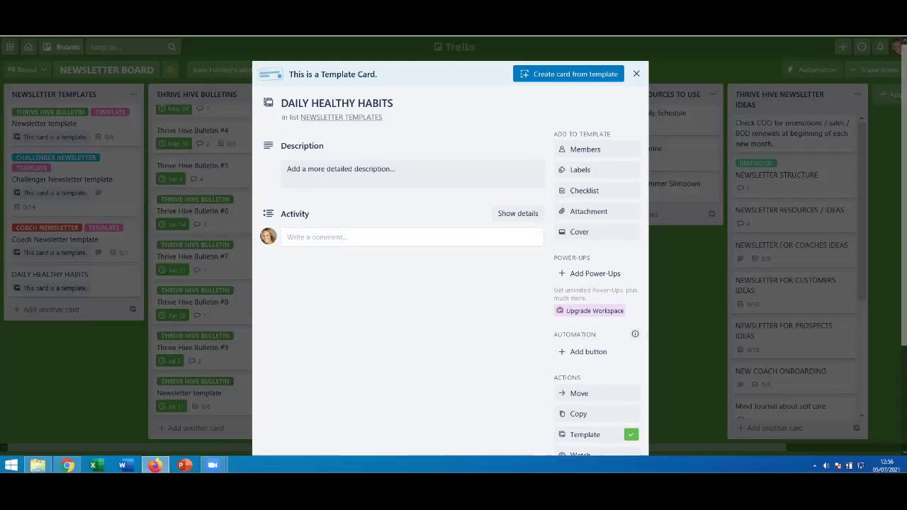
pyautogui.click(580, 169)
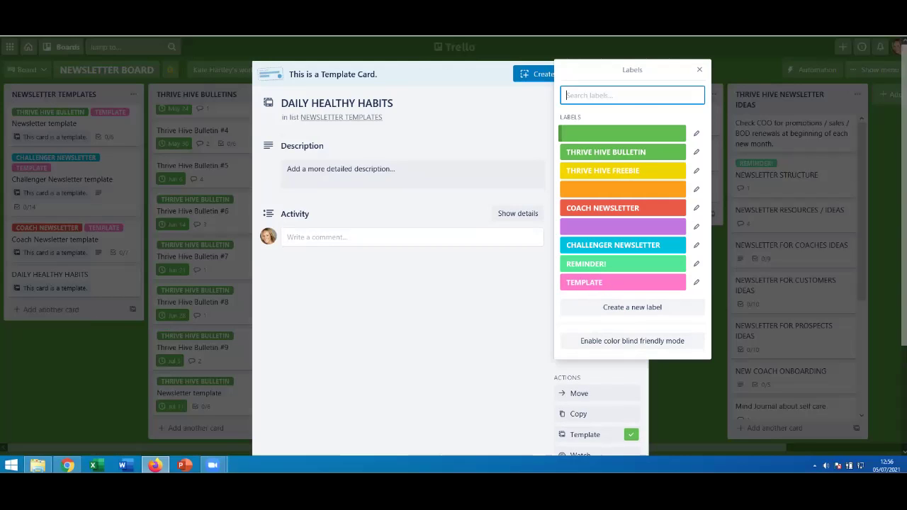
pyautogui.click(621, 134)
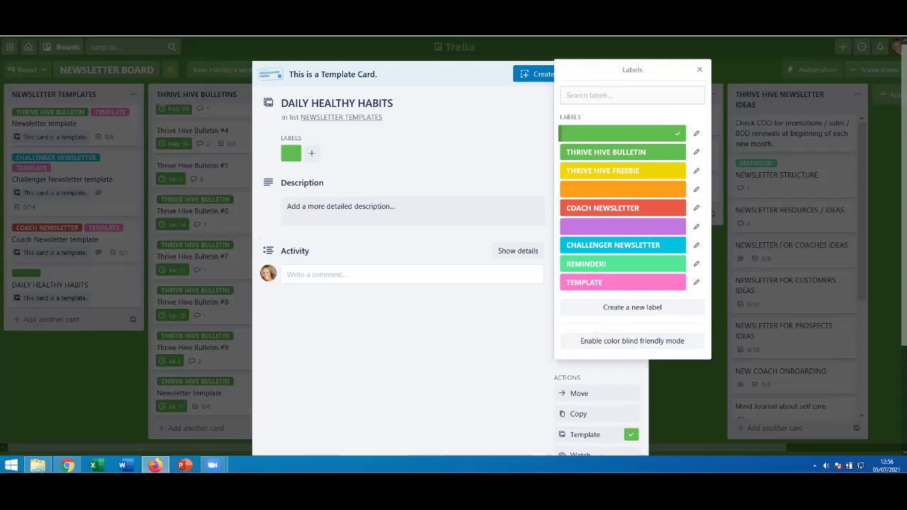
pyautogui.click(696, 133)
pyautogui.write('DAILY HEALTH')
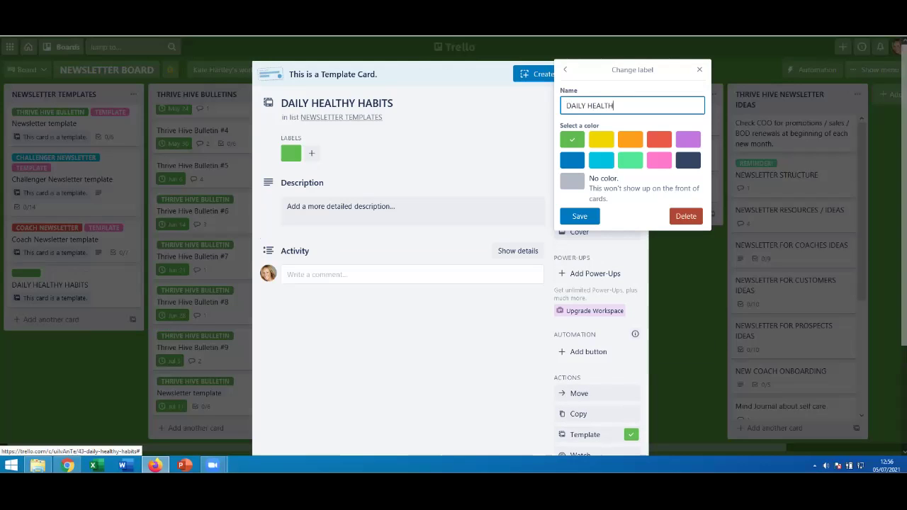
pyautogui.write('Y HABITS TEMPLATE')
pyautogui.press('Return')
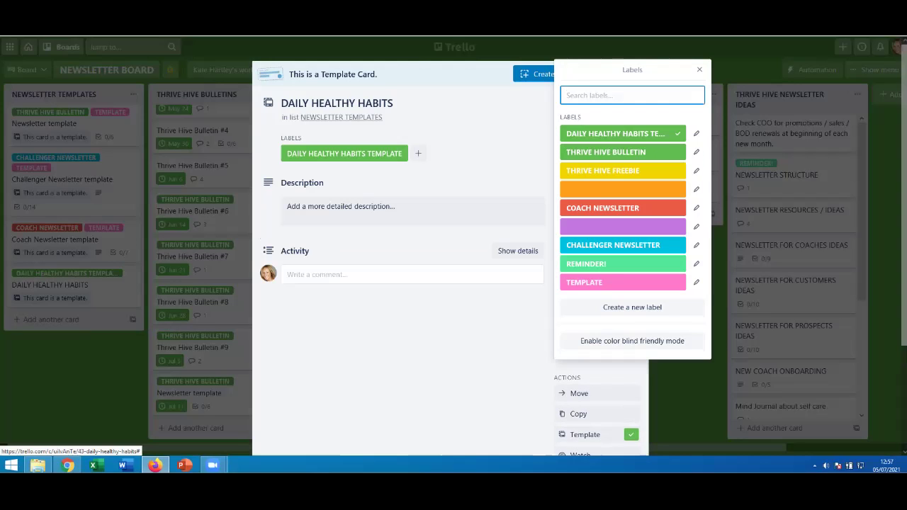
pyautogui.click(334, 275)
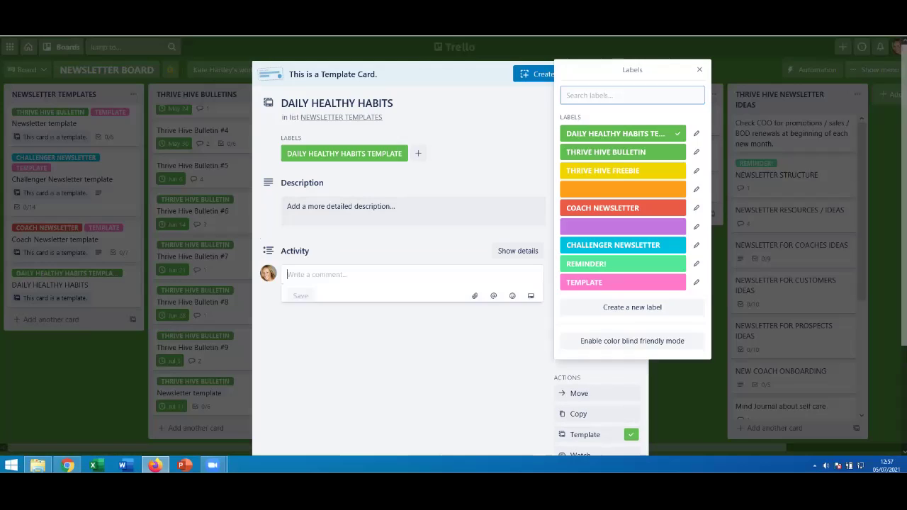
pyautogui.click(341, 208)
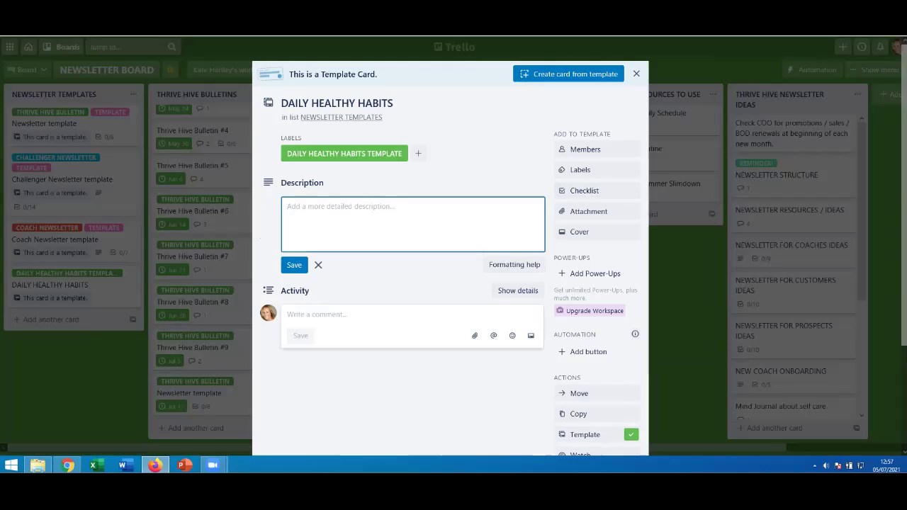
pyautogui.click(333, 314)
pyautogui.click(333, 275)
pyautogui.write('DAOI VHDFIV HD')
pyautogui.press('Return')
pyautogui.write('VDFV DFOIV DFIO VHSDF')
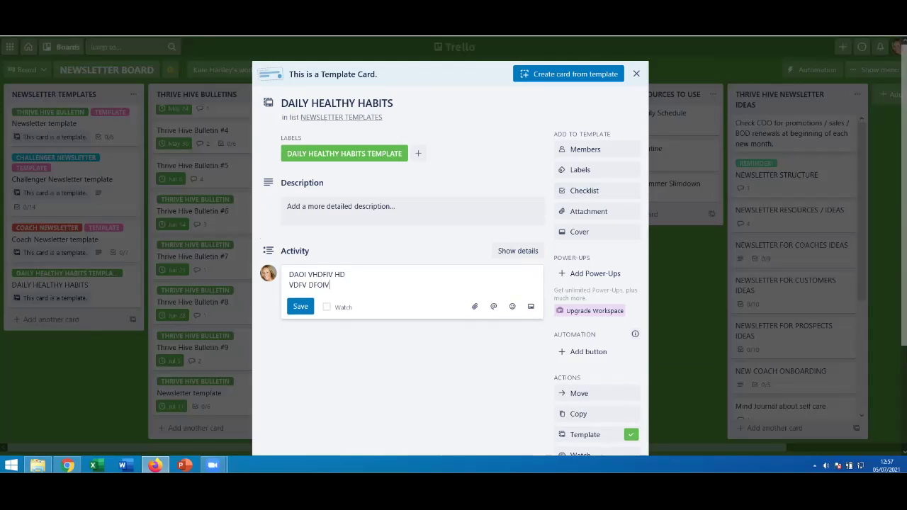
pyautogui.press('Return')
pyautogui.write('FSD FSIO V')
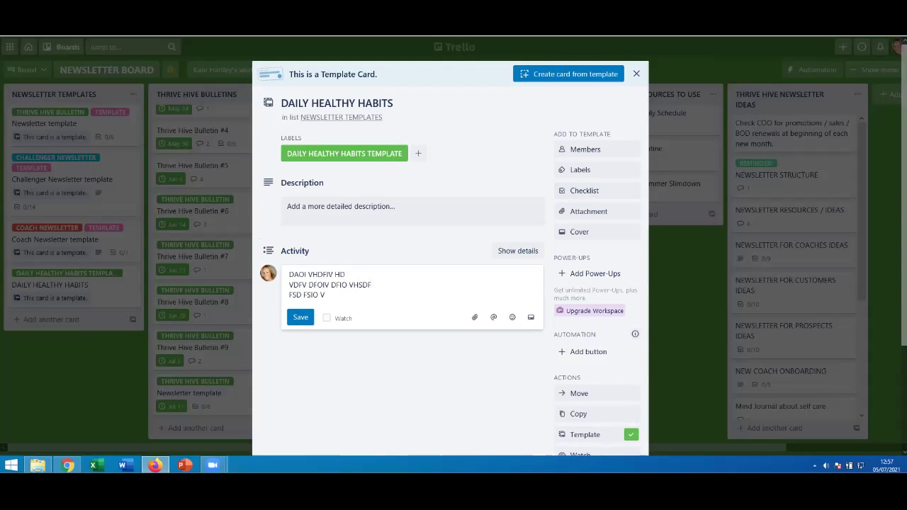
pyautogui.press('Return')
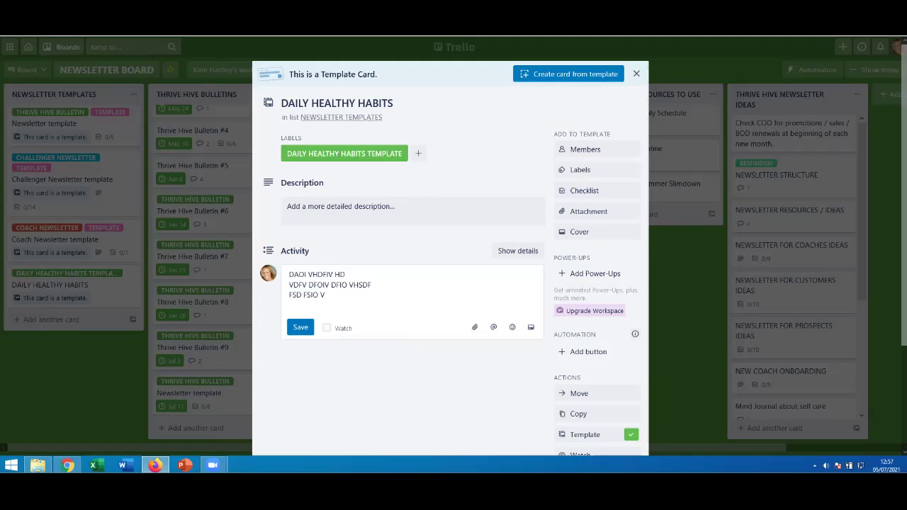
pyautogui.hotkey('shift', 'Up')
pyautogui.hotkey('shift', 'Up')
pyautogui.hotkey('shift', 'Up')
pyautogui.press('BackSpace')
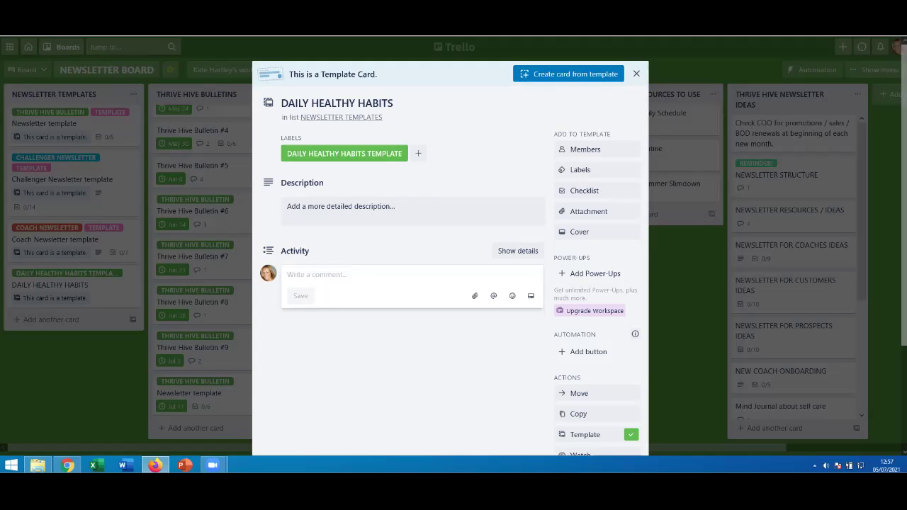
# Step: Add a 'Daily healthy habits' checklist with 'Drink pint of water' and 'Deep breathe for 3 mins'
pyautogui.click(585, 190)
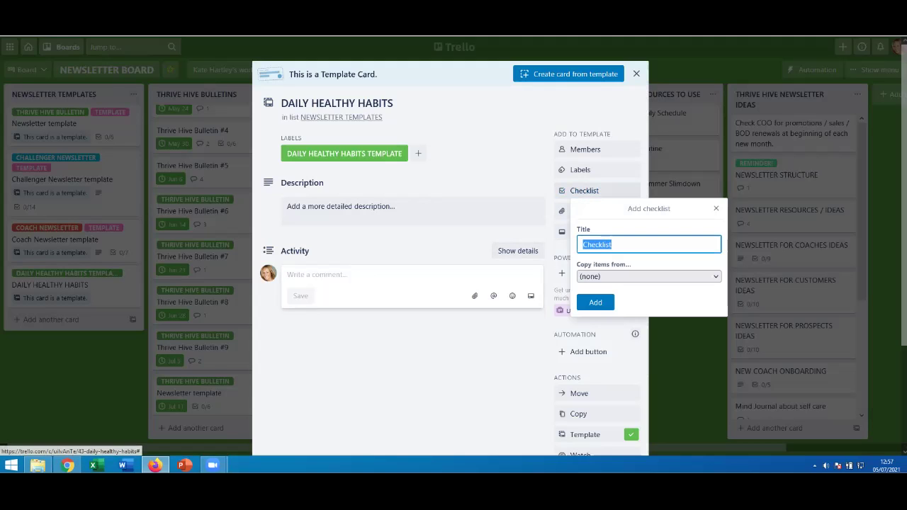
pyautogui.write('d')
pyautogui.press('BackSpace')
pyautogui.write('Daily ')
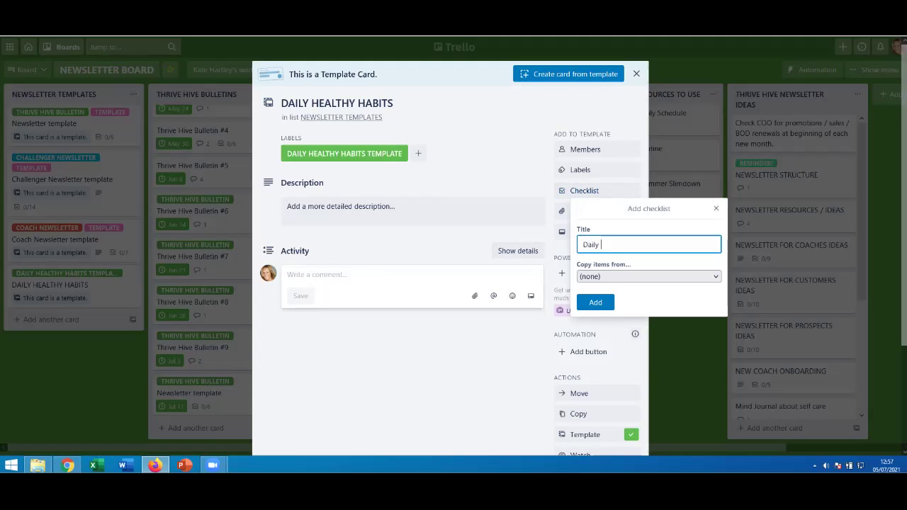
pyautogui.write('healthy habits')
pyautogui.press('Return')
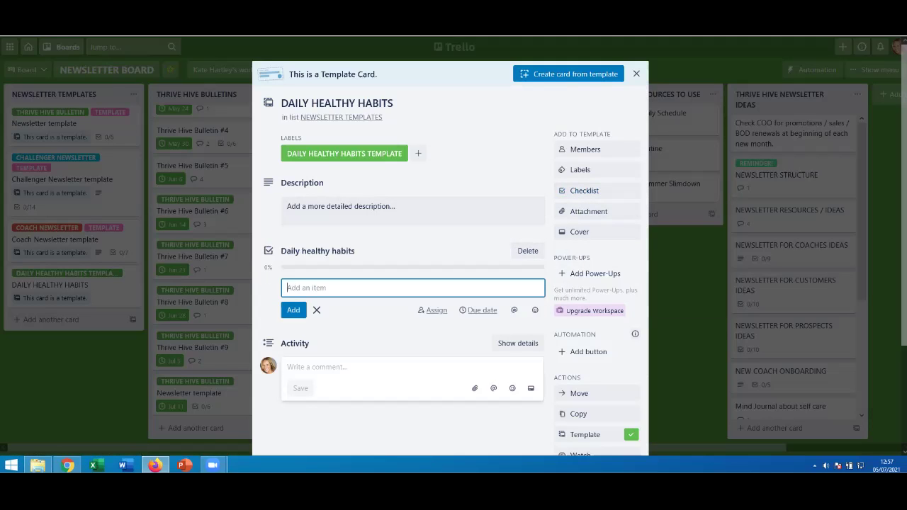
pyautogui.write('Drink pint of water')
pyautogui.press('Return')
pyautogui.write('De')
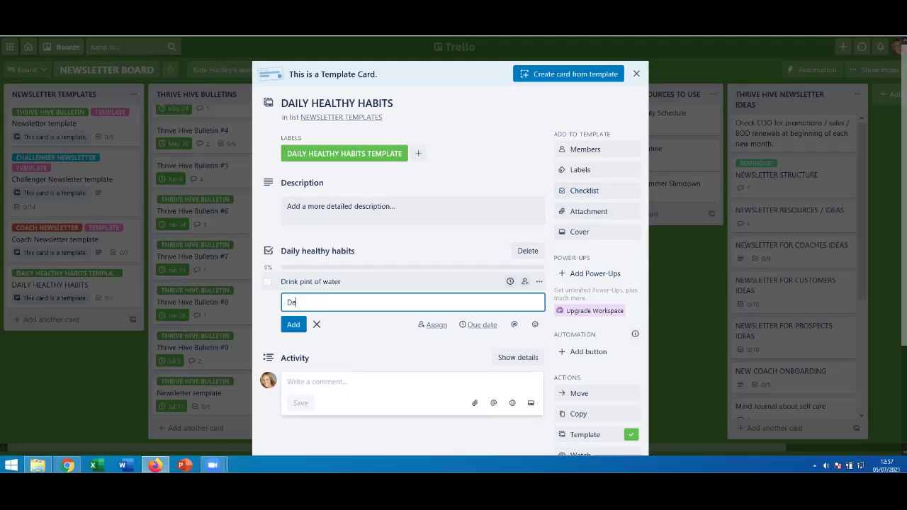
pyautogui.write('ep breathe for 3 mins')
pyautogui.press('Return')
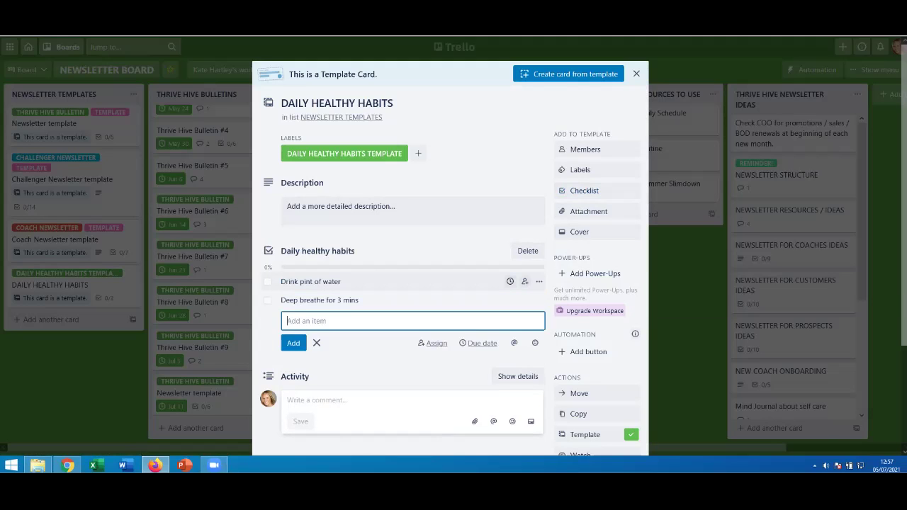
# Step: Add checklist items Drink turbo juice, Do workout, Get showered, Drink recovery shake and Walk pets
pyautogui.write('Do')
pyautogui.press('BackSpace')
pyautogui.write('rink turbo juice')
pyautogui.press('Return')
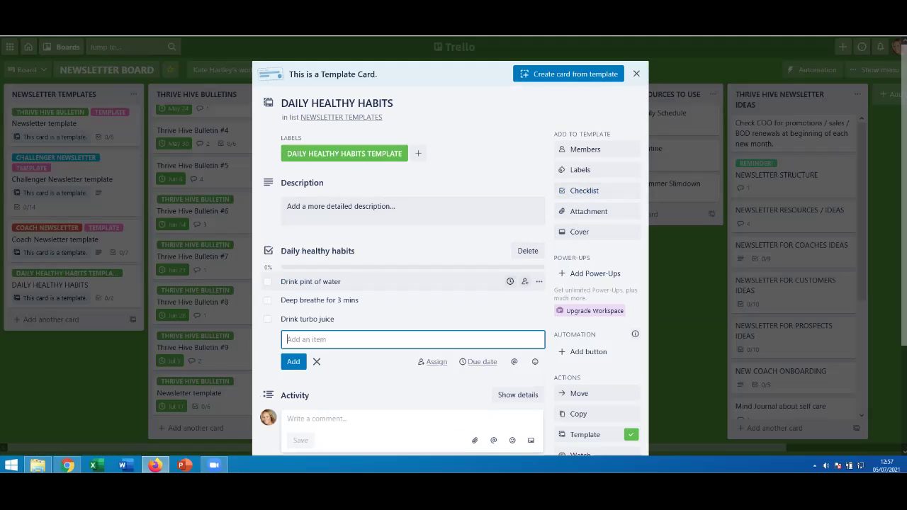
pyautogui.write('Do workout')
pyautogui.press('Return')
pyautogui.write('Get showered')
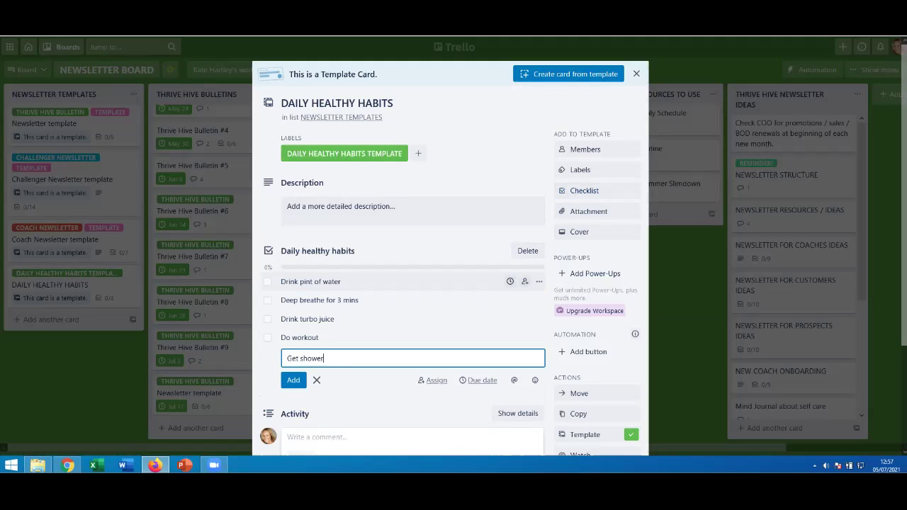
pyautogui.press('Return')
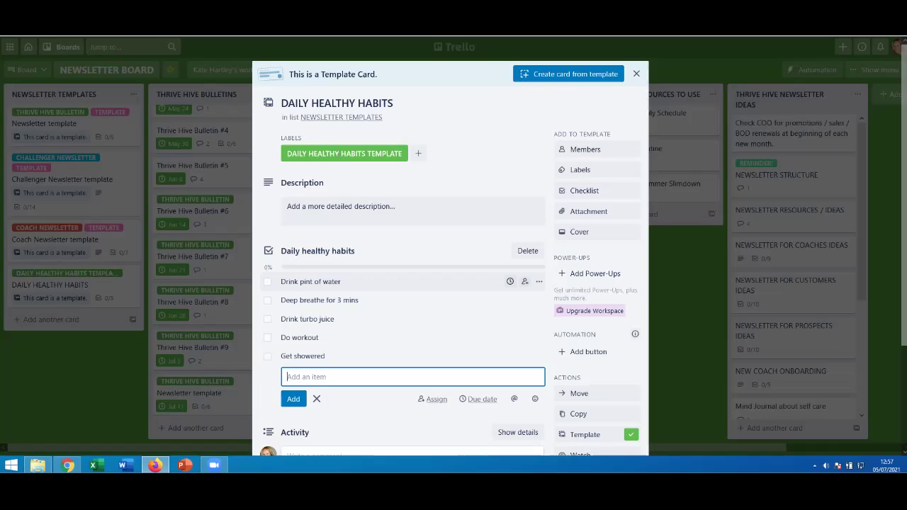
pyautogui.write('Drink recovery shake')
pyautogui.press('Return')
pyautogui.write('wa')
pyautogui.press('BackSpace')
pyautogui.press('BackSpace')
pyautogui.write('Walk pets')
pyautogui.press('Return')
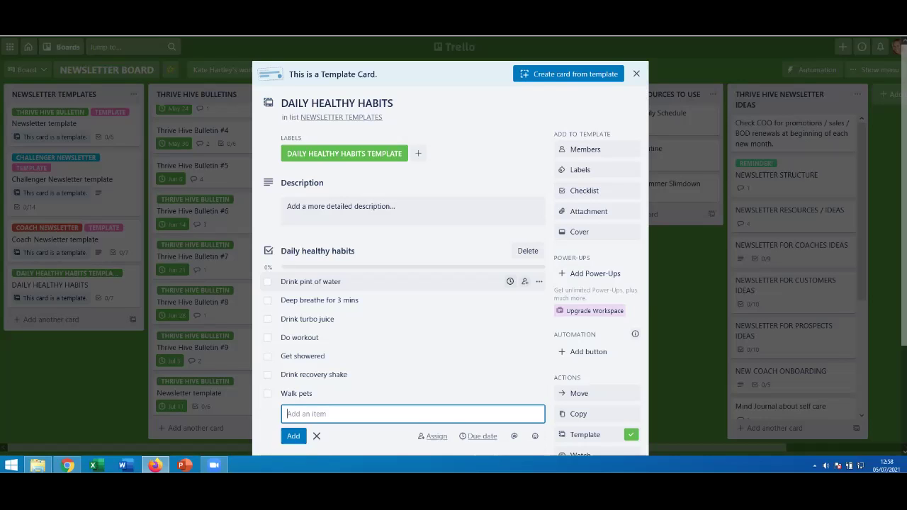
# Step: Add 'Prep healthy lunch' and 'Have action hour with team', then close the template card
pyautogui.write('Prep healthy')
pyautogui.press('BackSpace')
pyautogui.press('BackSpace')
pyautogui.press('BackSpace')
pyautogui.write('th')
pyautogui.press('BackSpace')
pyautogui.press('BackSpace')
pyautogui.write('thy lunch')
pyautogui.press('Return')
pyautogui.write('Have action how')
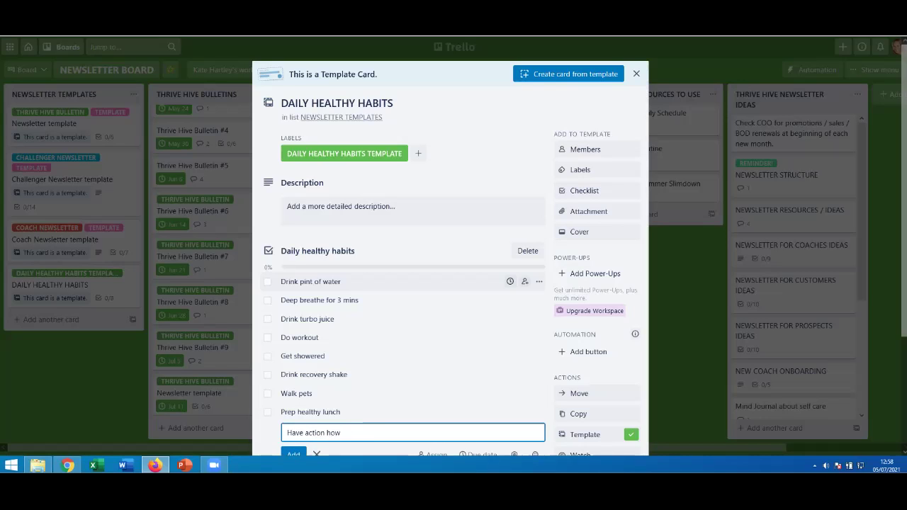
pyautogui.press('BackSpace')
pyautogui.write('ur to')
pyautogui.press('BackSpace')
pyautogui.press('BackSpace')
pyautogui.write('with team')
pyautogui.press('Return')
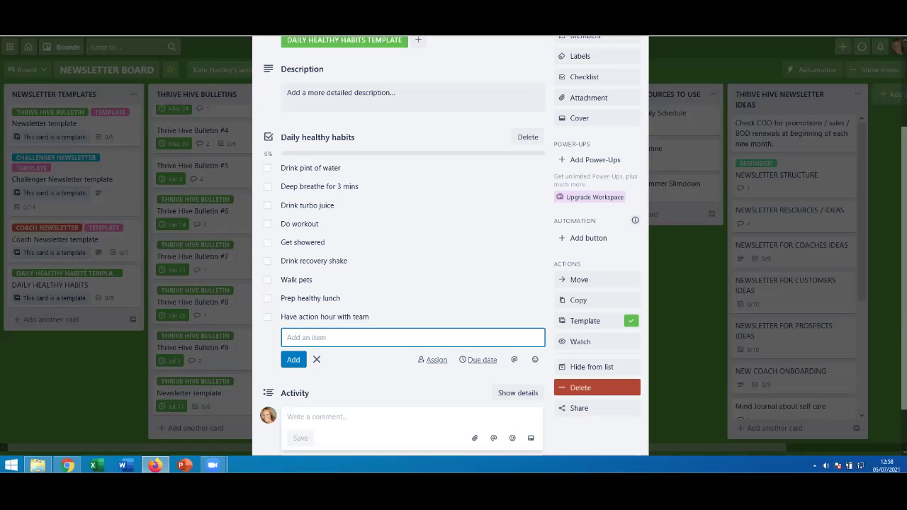
pyautogui.press('Escape')
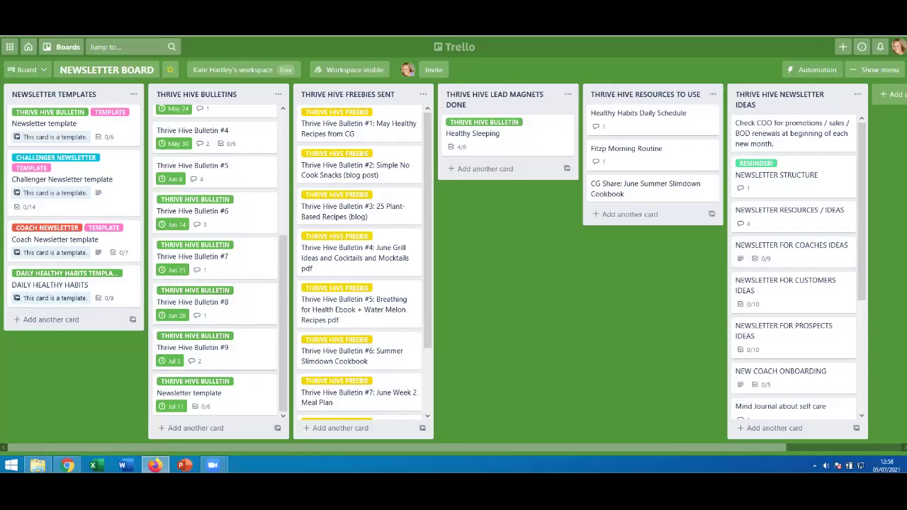
# Step: Create a 'Healthy Habits Tracker' list and reopen the DAILY HEALTHY HABITS card
pyautogui.click(892, 94)
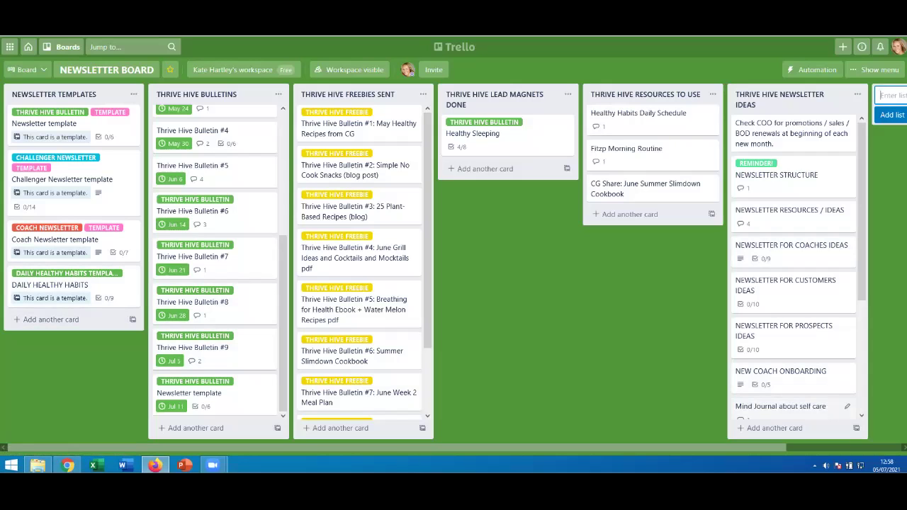
pyautogui.hscroll(2, 453, 261)
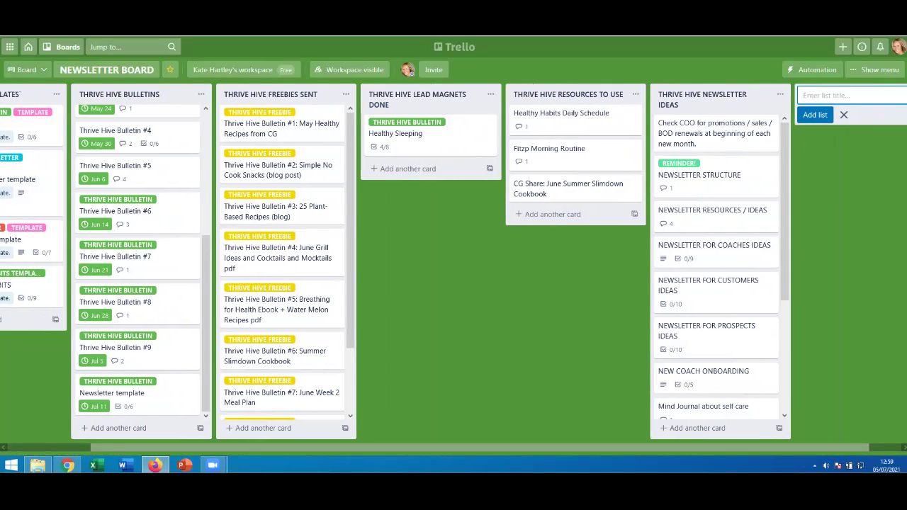
pyautogui.write('Healthy Habits Tracker')
pyautogui.press('Return')
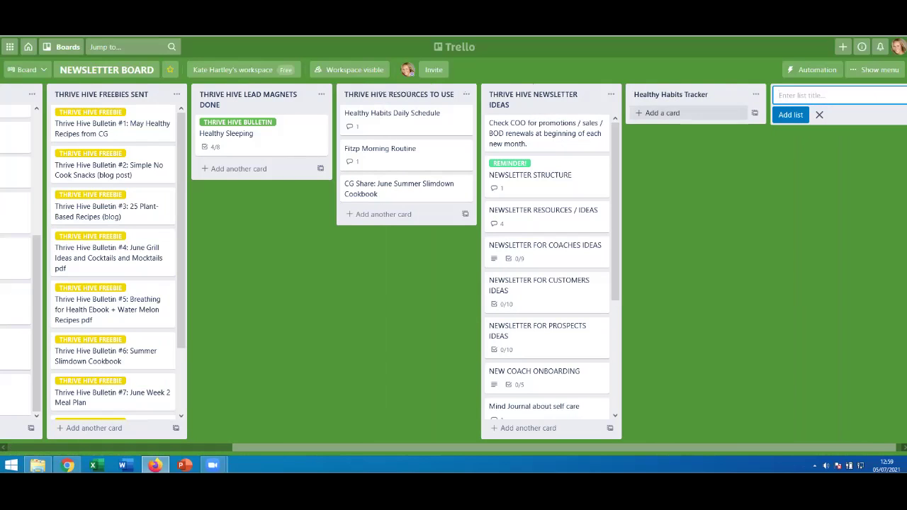
pyautogui.hscroll(-5, 107, 283)
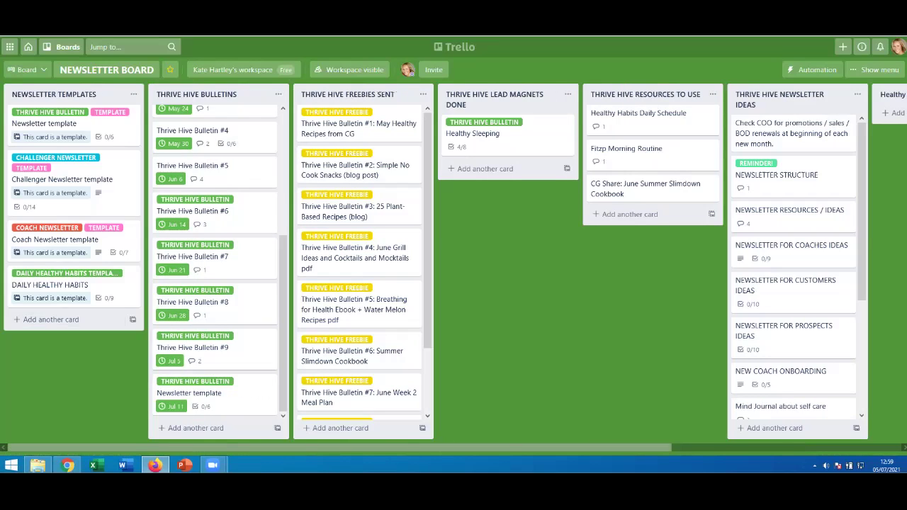
pyautogui.click(71, 285)
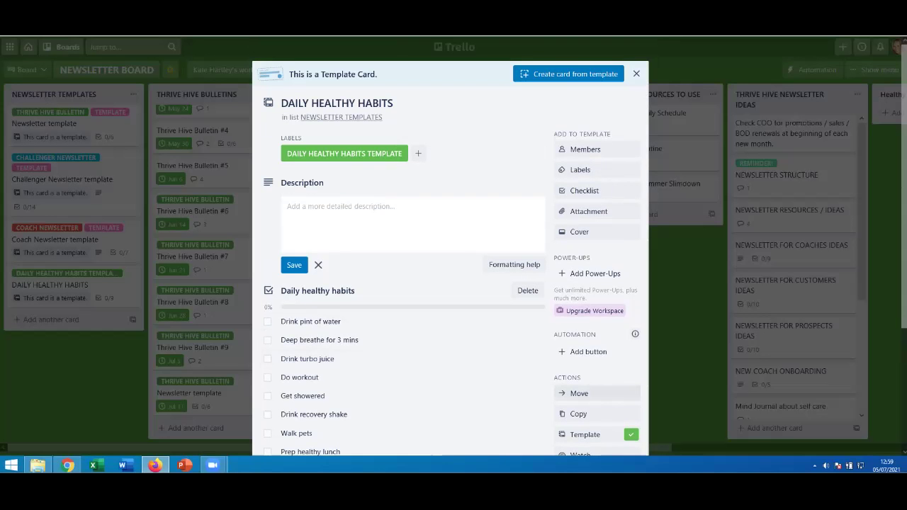
# Step: Copy DAILY HEALTHY HABITS into Healthy Habits Tracker with its checklist but no labels
pyautogui.click(578, 414)
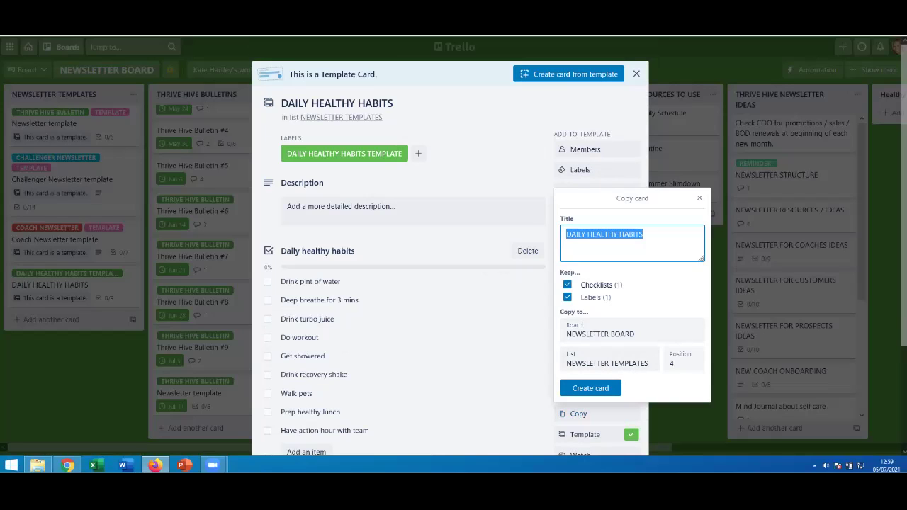
pyautogui.click(606, 363)
pyautogui.press('Return')
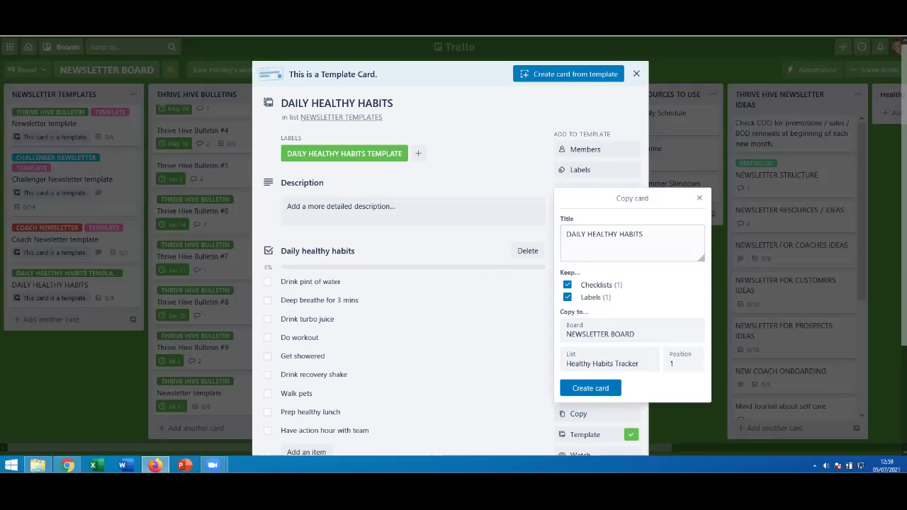
pyautogui.click(567, 297)
pyautogui.click(591, 388)
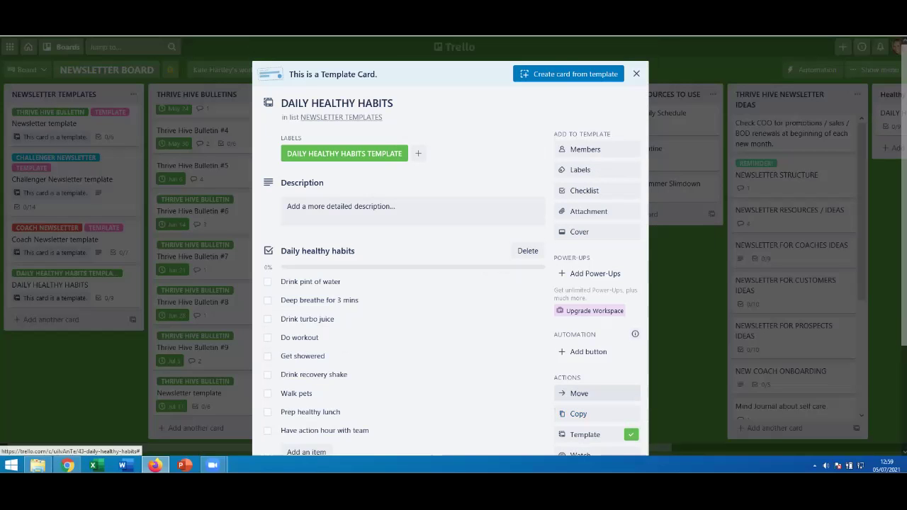
pyautogui.press('Escape')
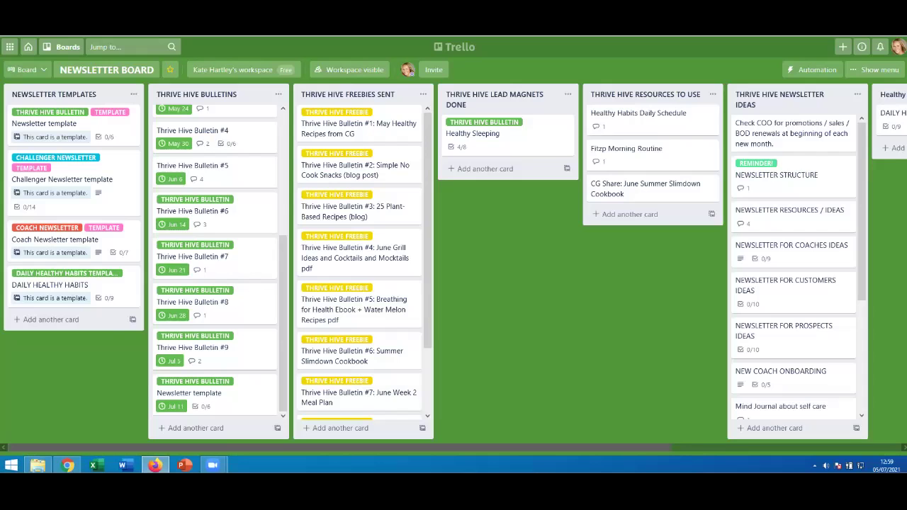
# Step: Open the DAILY HEALTHY HABITS card in Healthy Habits Tracker and bring up its Dates settings
pyautogui.hscroll(3, 340, 447)
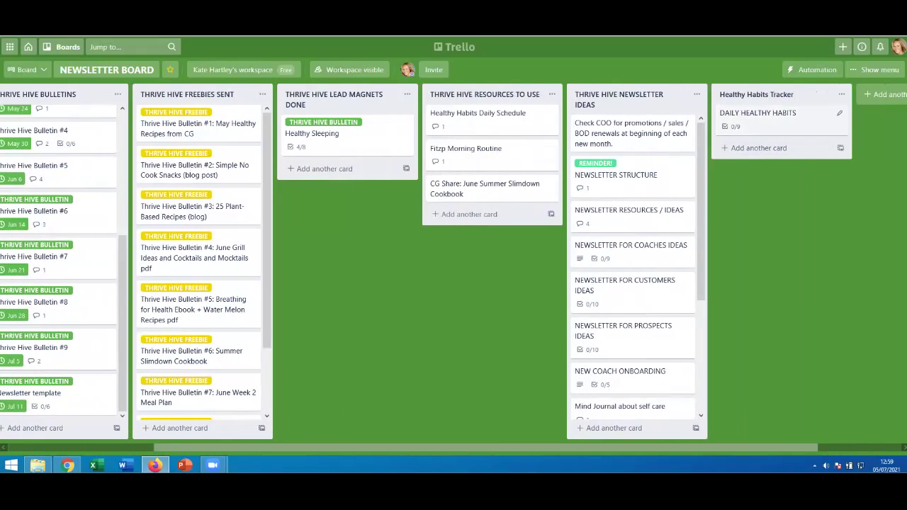
pyautogui.click(758, 117)
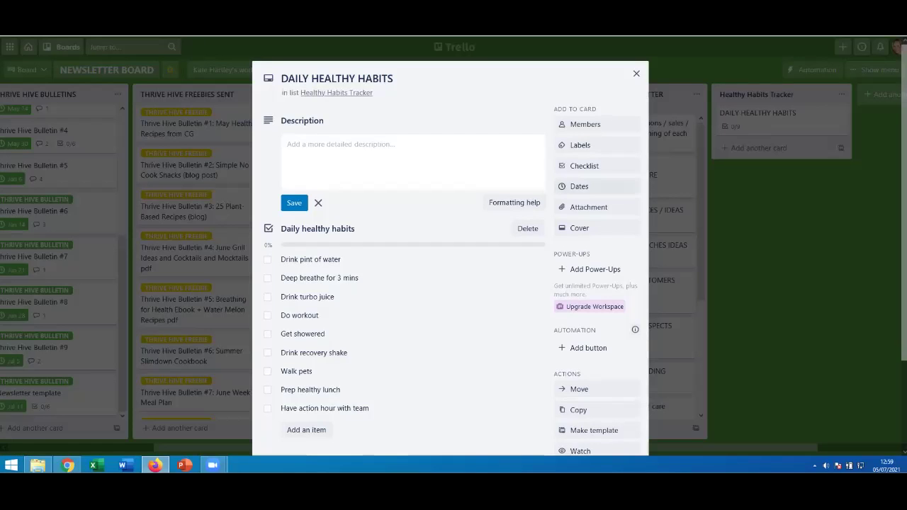
pyautogui.click(579, 187)
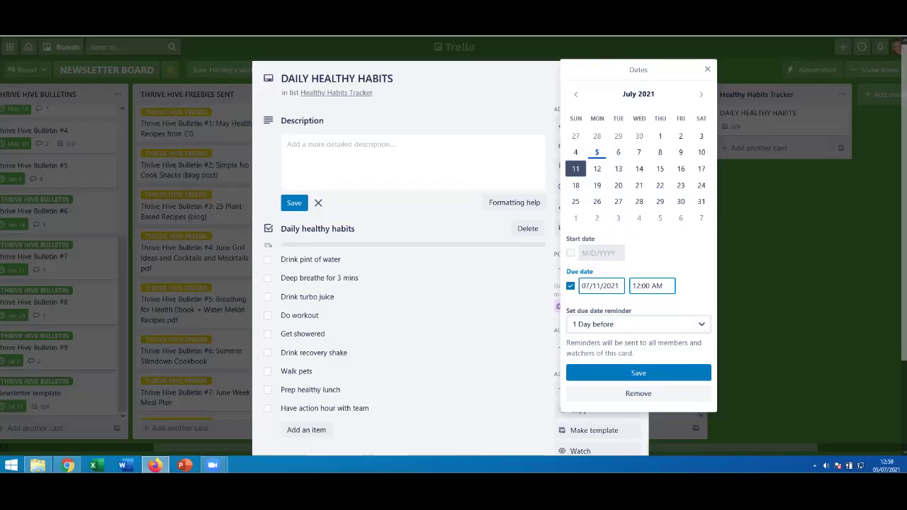
# Step: Try the date options: start date added then removed, due date 7/11/2021, reminder one day before
pyautogui.click(599, 253)
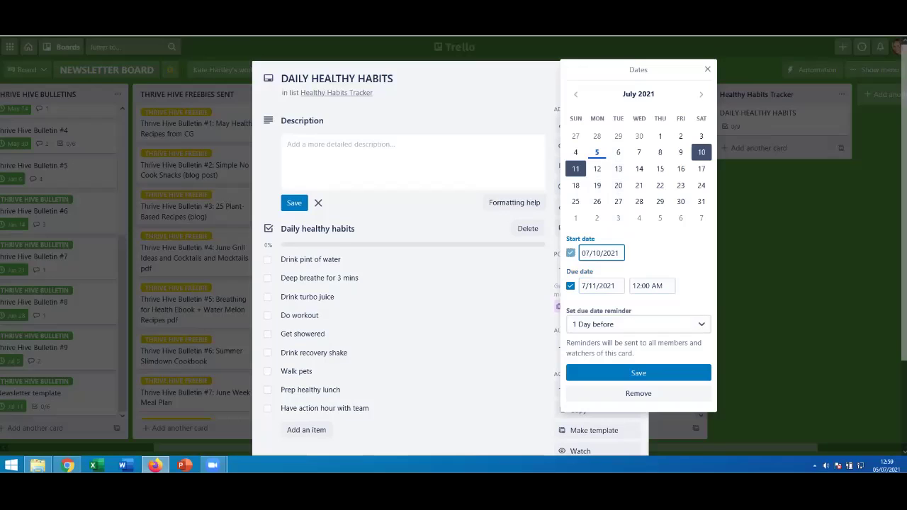
pyautogui.click(570, 253)
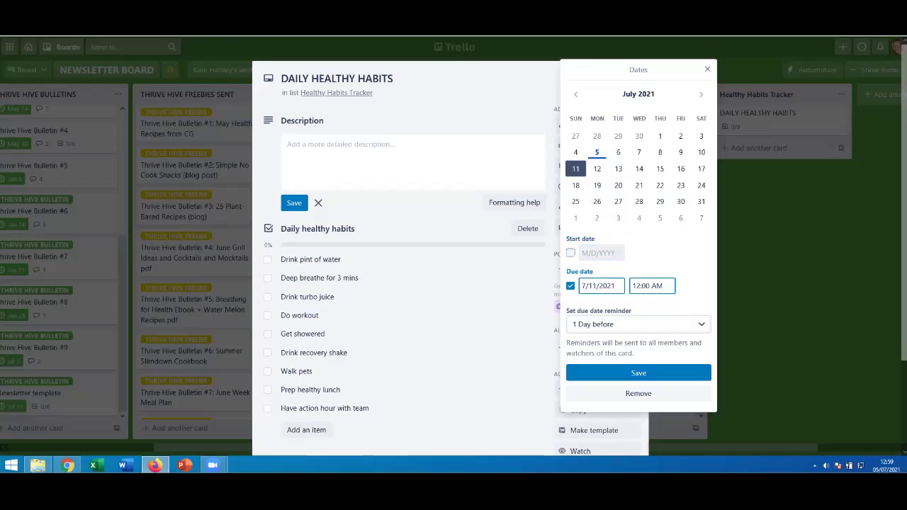
pyautogui.click(571, 286)
pyautogui.click(570, 285)
pyautogui.click(638, 324)
pyautogui.press('Down')
pyautogui.press('Down')
pyautogui.press('Down')
pyautogui.press('Down')
pyautogui.press('Down')
pyautogui.press('Down')
pyautogui.press('Down')
pyautogui.press('Down')
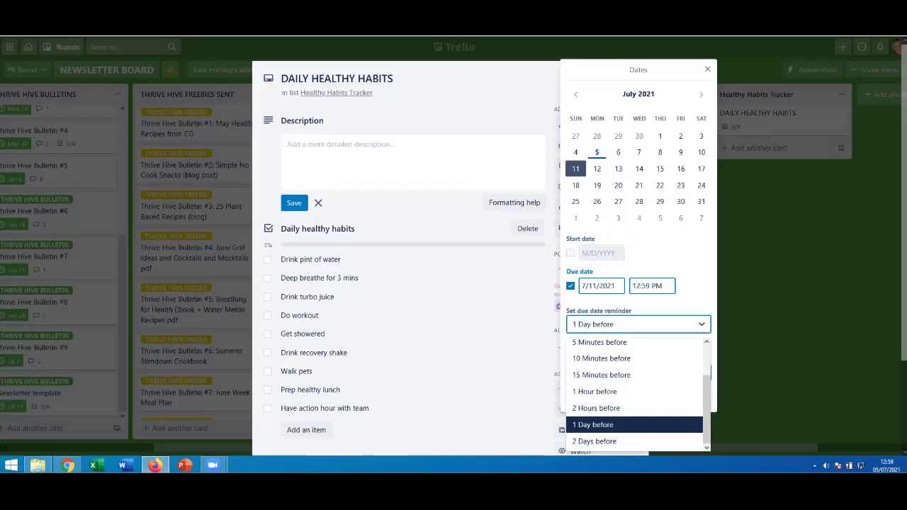
pyautogui.press('Escape')
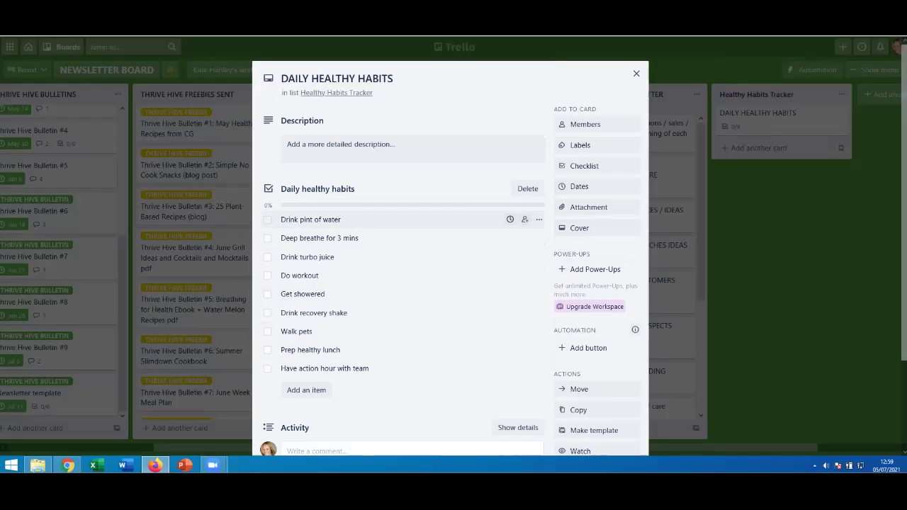
# Step: Tick the seven habits from Drink pint of water through Walk pets, bringing the checklist to 78%
pyautogui.click(267, 220)
pyautogui.click(267, 238)
pyautogui.click(267, 257)
pyautogui.click(267, 275)
pyautogui.click(267, 294)
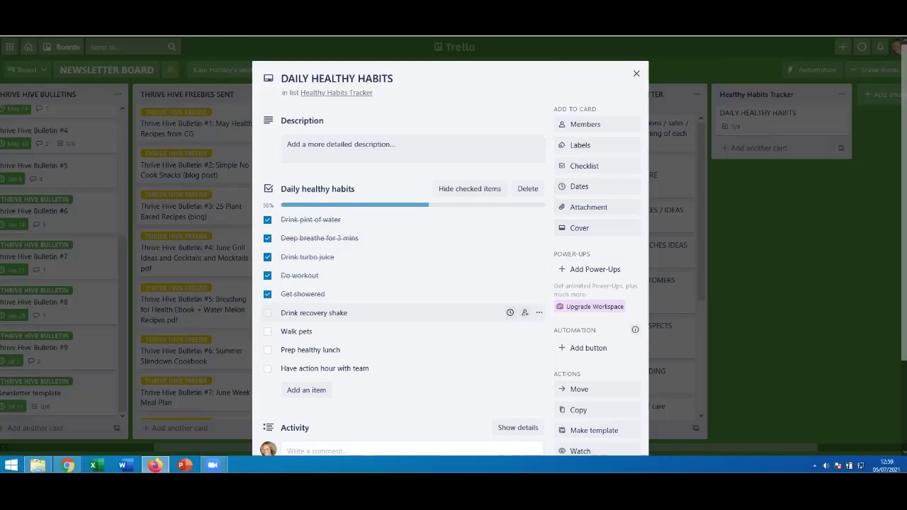
pyautogui.click(267, 313)
pyautogui.click(267, 331)
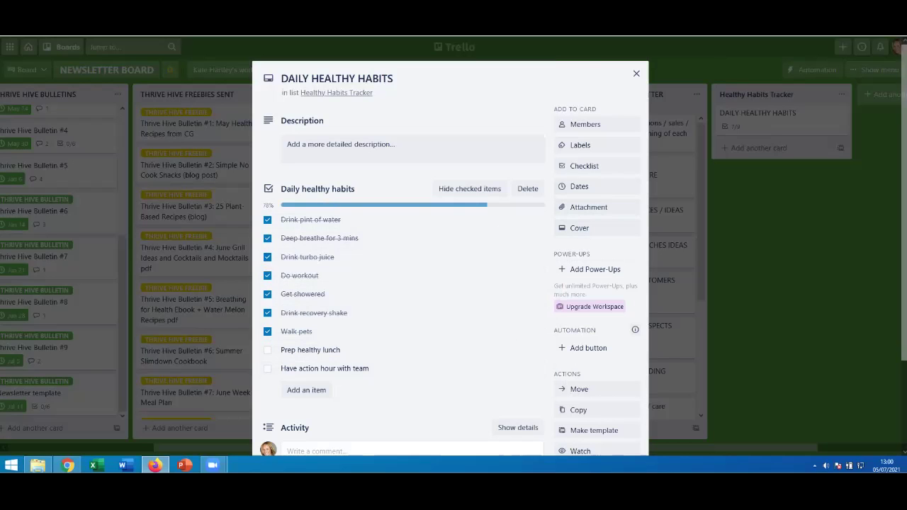
pyautogui.scroll(-2, 451, 248)
pyautogui.scroll(-1, 450, 248)
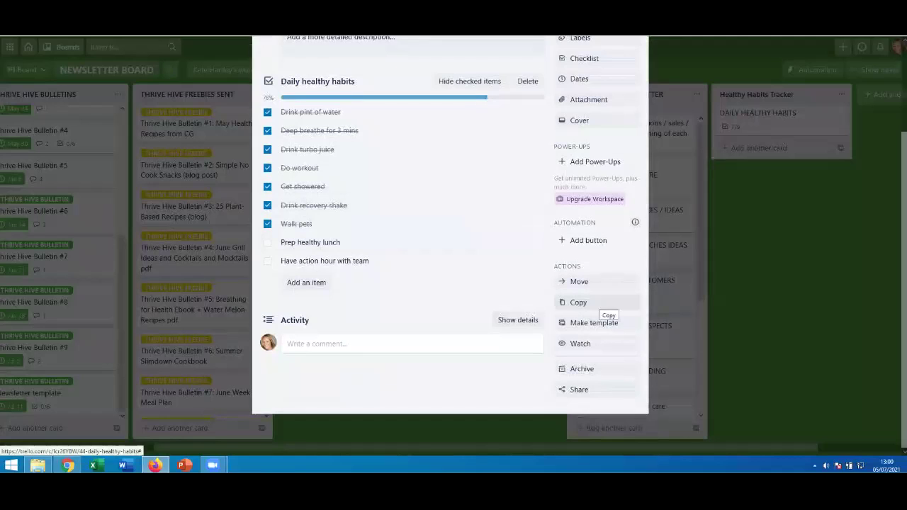
# Step: Copy the DAILY HEALTHY HABITS card with its checklist into Healthy Habits Tracker at position 2
pyautogui.click(599, 304)
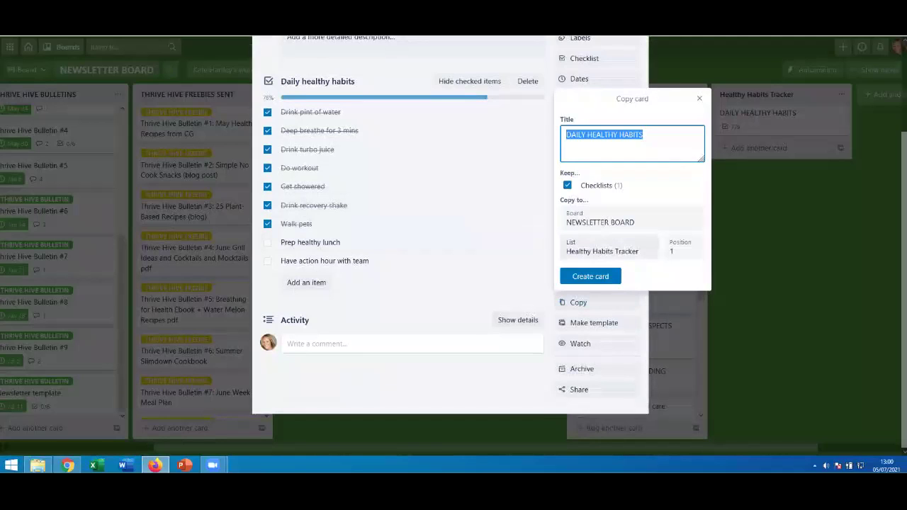
pyautogui.click(680, 248)
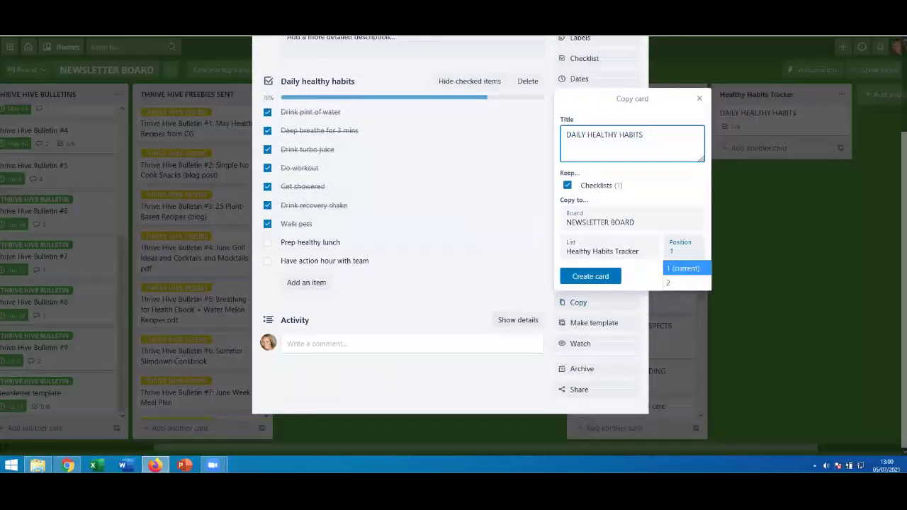
pyautogui.press('Down')
pyautogui.press('Return')
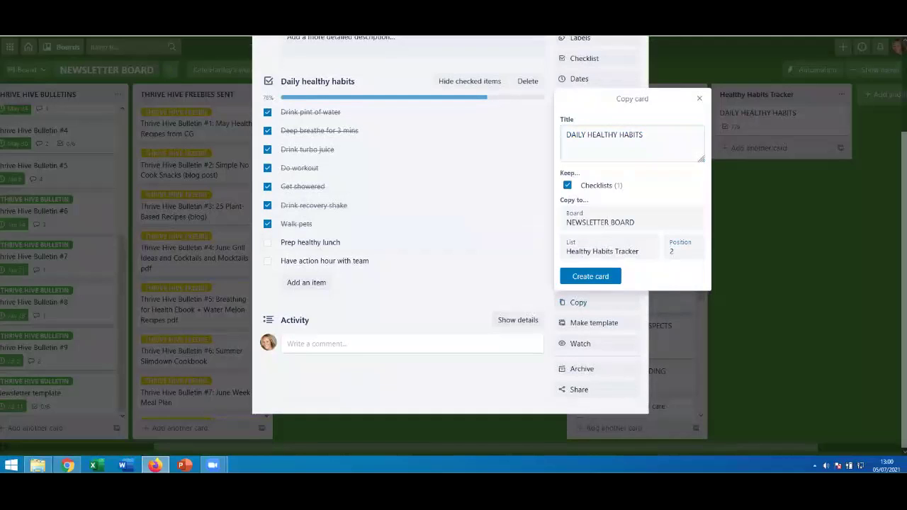
pyautogui.click(590, 276)
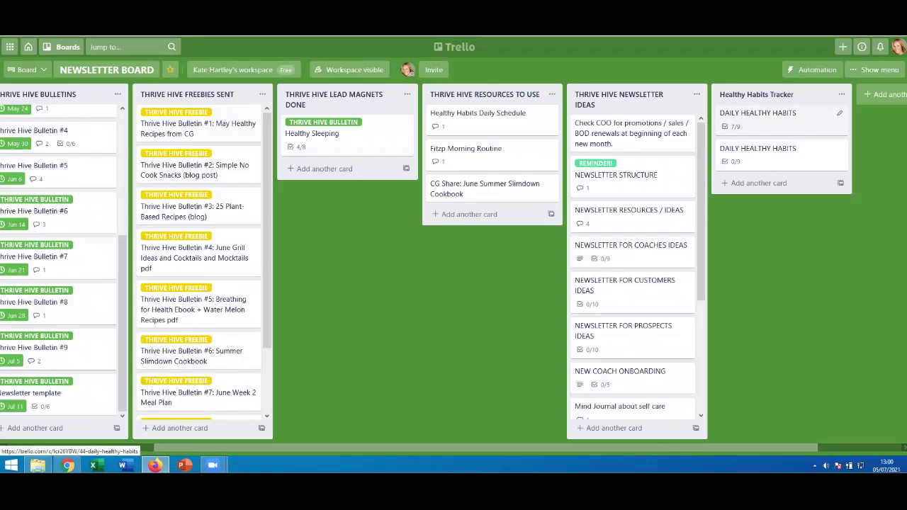
pyautogui.click(758, 115)
pyautogui.scroll(-3, 758, 115)
pyautogui.scroll(3, 757, 115)
pyautogui.press('Escape')
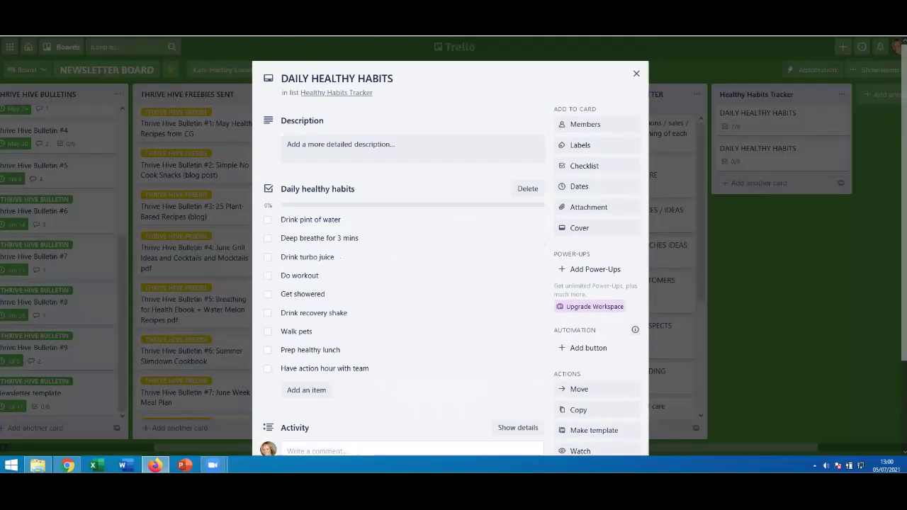
pyautogui.press('Escape')
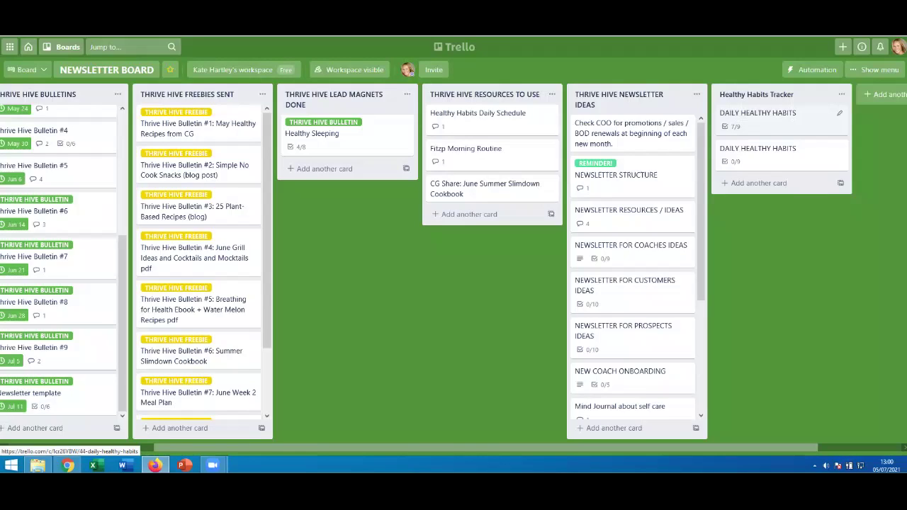
pyautogui.click(758, 115)
pyautogui.scroll(-2, 425, 304)
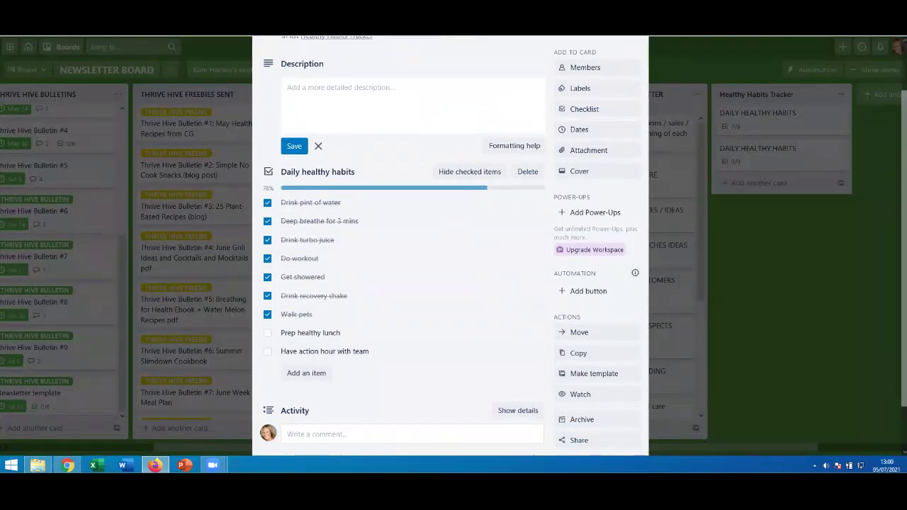
pyautogui.press('Escape')
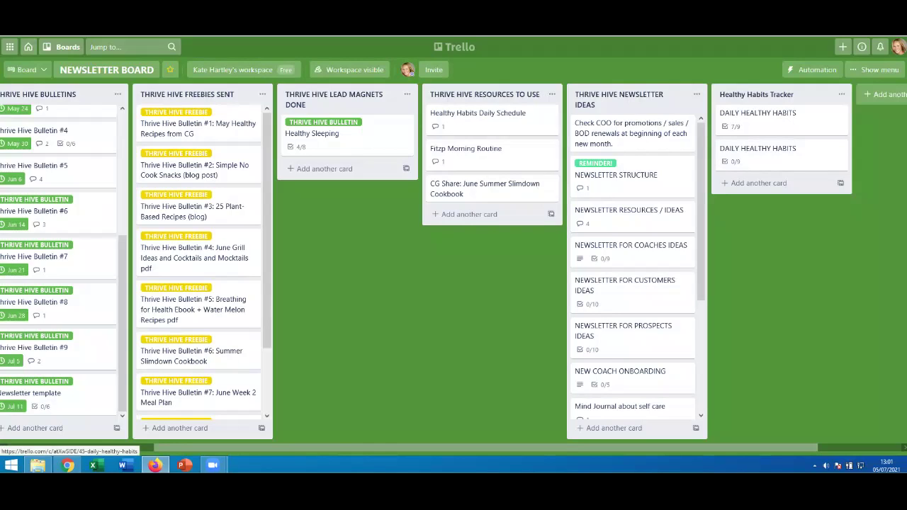
# Step: Open the 7/9 DAILY HEALTHY HABITS card and scroll down to its checklist
pyautogui.click(757, 117)
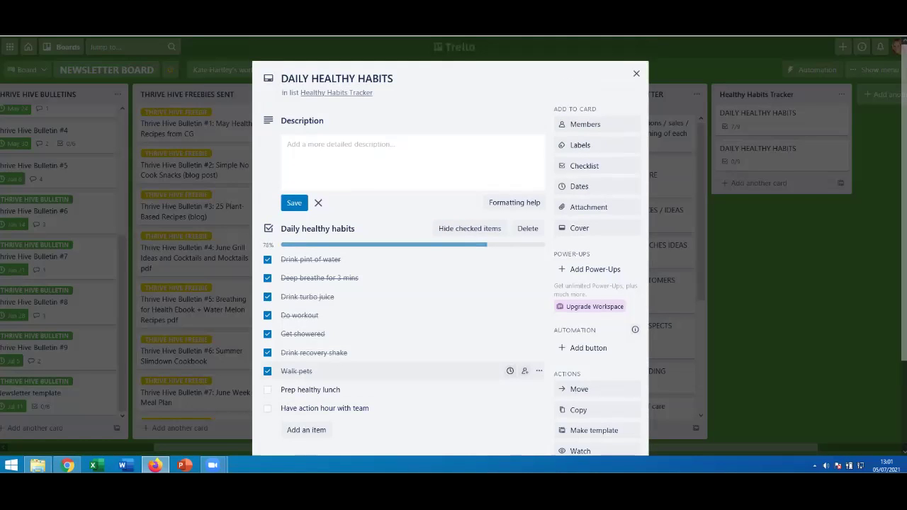
pyautogui.click(297, 371)
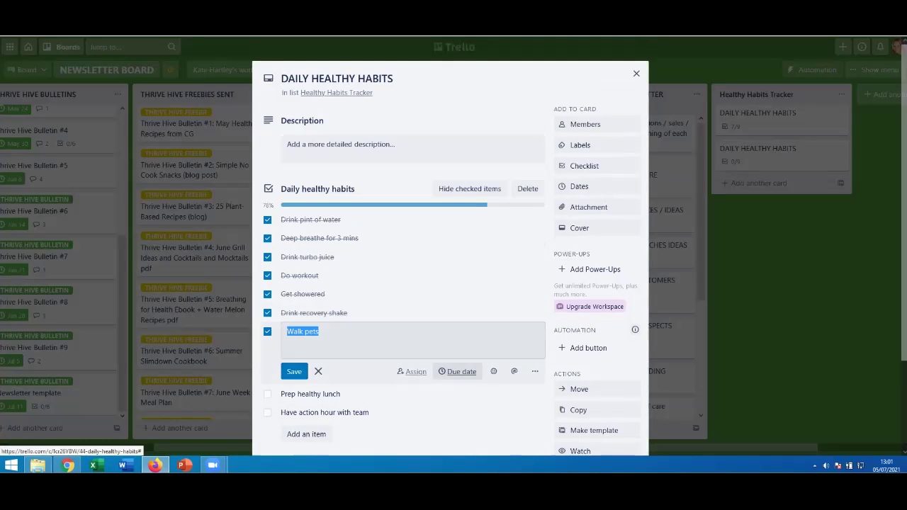
pyautogui.scroll(-1, 579, 333)
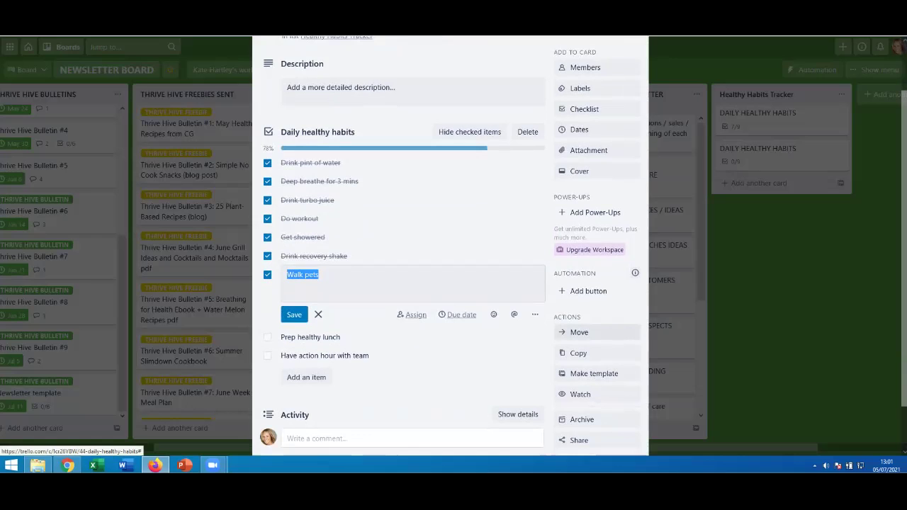
pyautogui.scroll(-1, 579, 338)
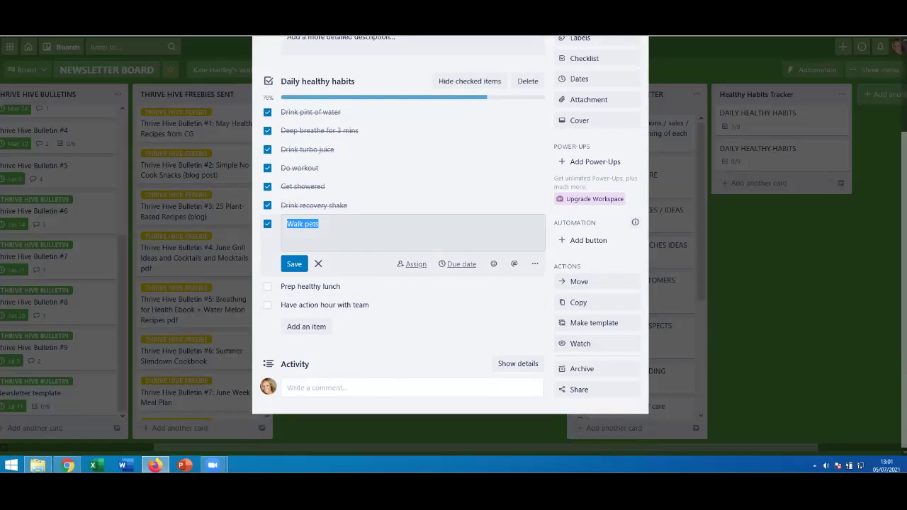
# Step: Untick all seven checked habits, Walk pets back to Drink pint of water, leaving 0/9, and close the card
pyautogui.click(268, 223)
pyautogui.click(267, 205)
pyautogui.click(267, 186)
pyautogui.click(267, 168)
pyautogui.click(268, 149)
pyautogui.click(267, 130)
pyautogui.click(267, 112)
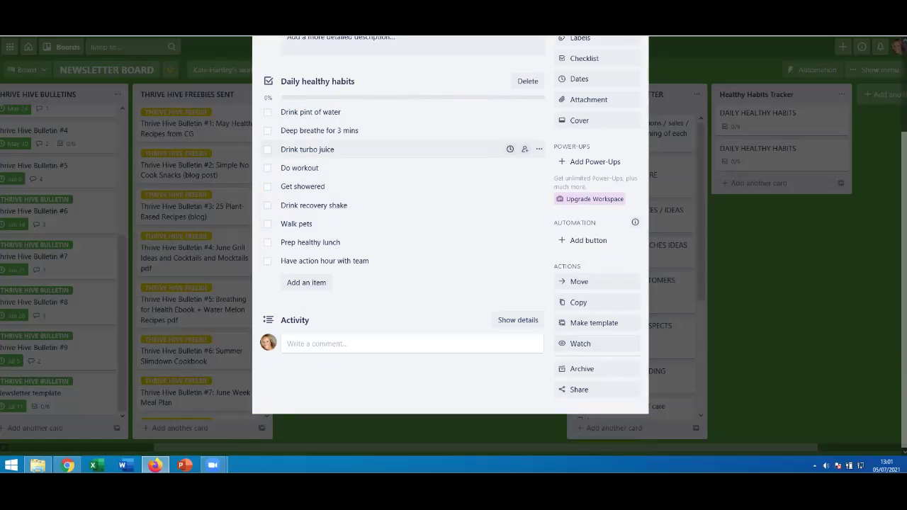
pyautogui.scroll(3, 450, 245)
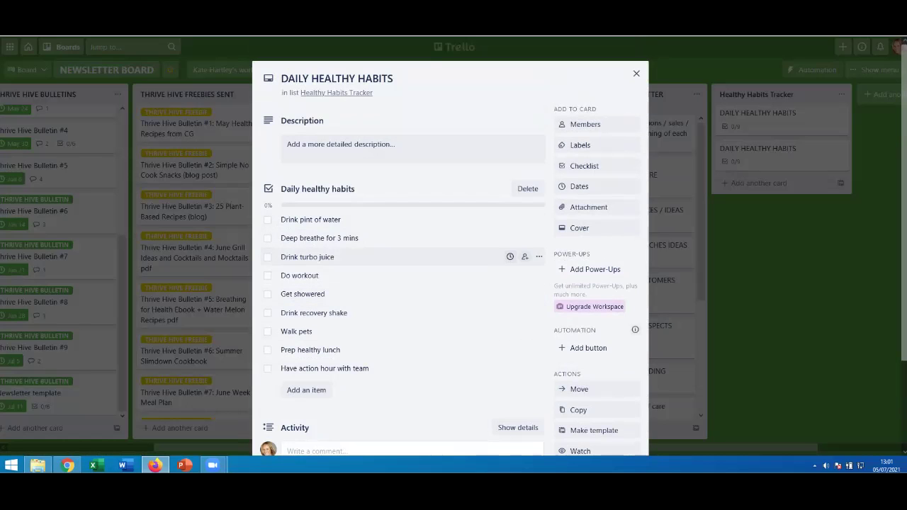
pyautogui.press('Escape')
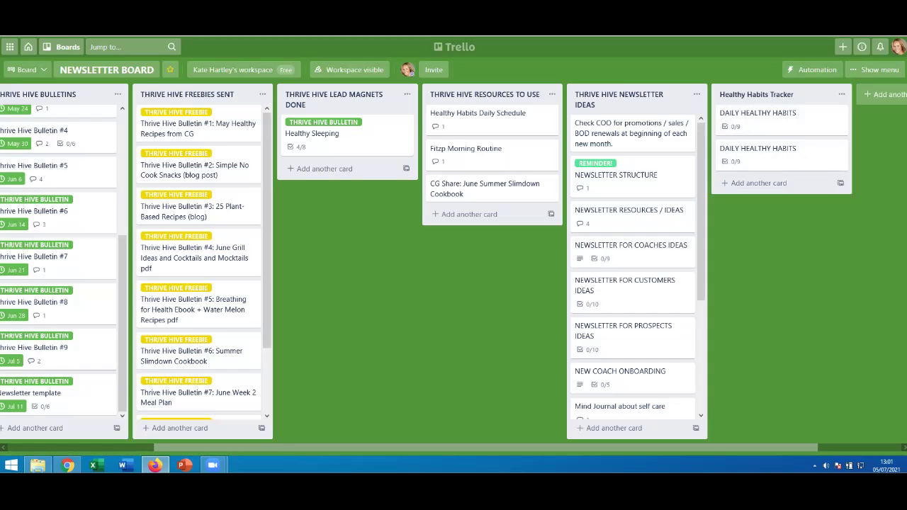
# Step: Scroll the board left to show the NEWSLETTER TEMPLATES list and its four template cards
pyautogui.hscroll(-3, 454, 262)
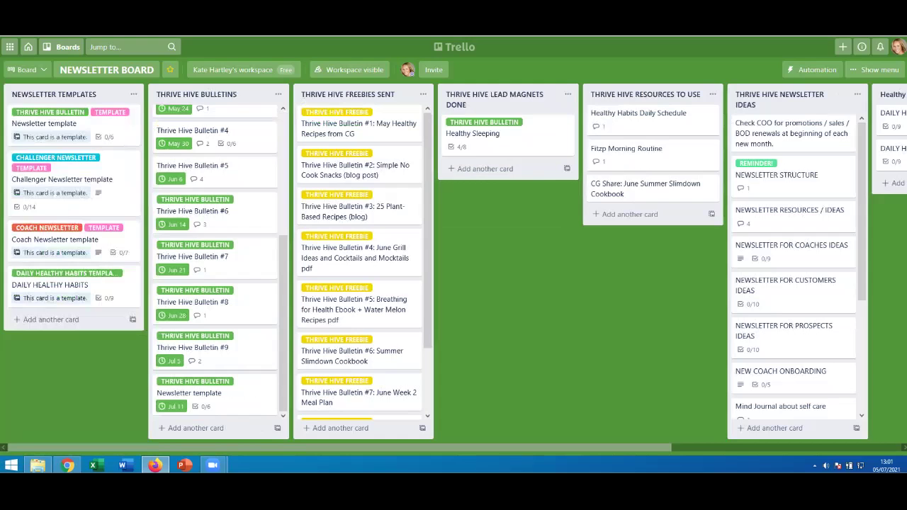